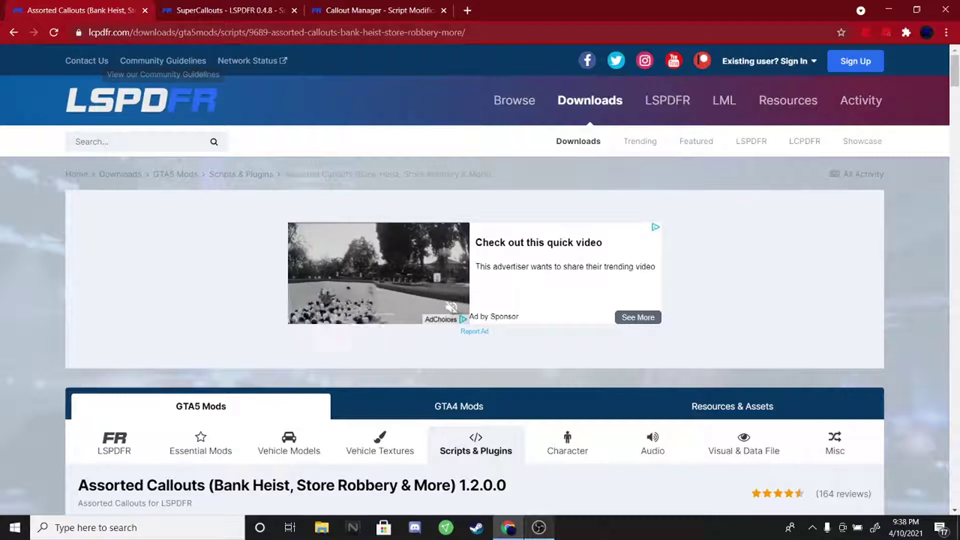
Accept the download terms and download the Assorted Callouts 1.2.0.0 main zip (27.7 MB).
scroll(79, 156, "down", 5)
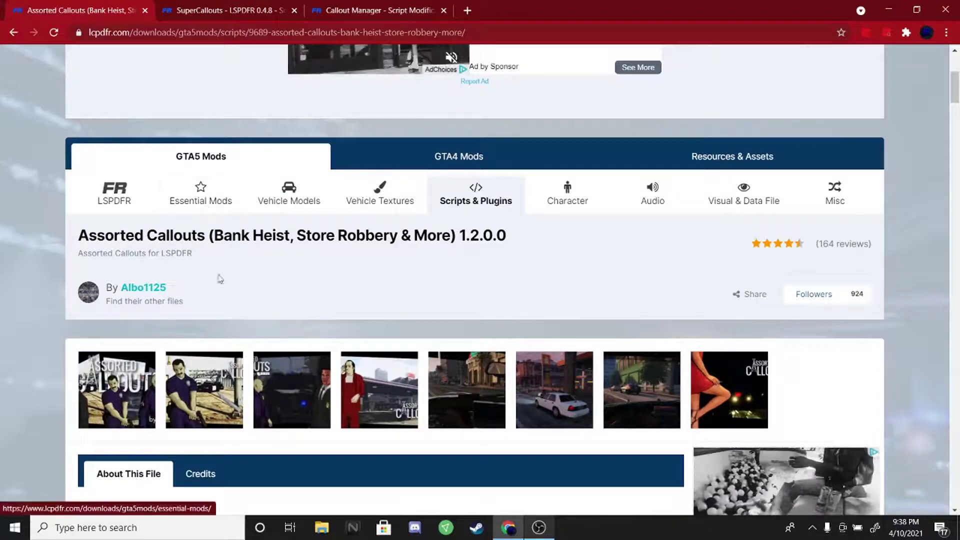
scroll(274, 270, "down", 15)
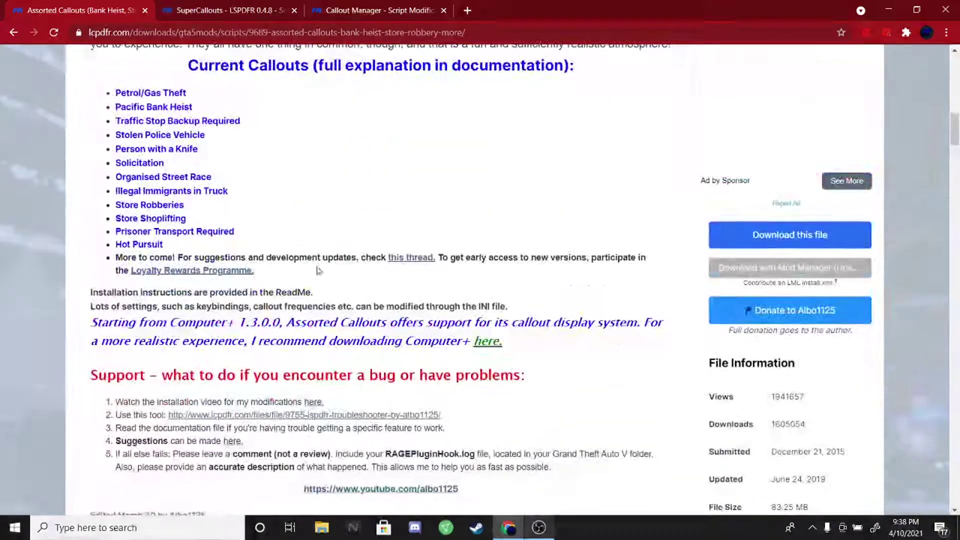
left_click(791, 235)
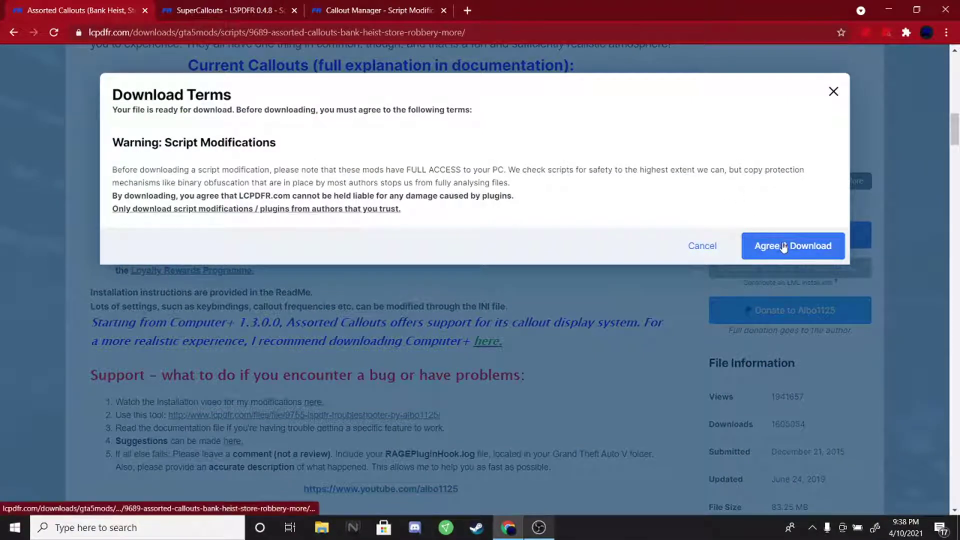
left_click(786, 246)
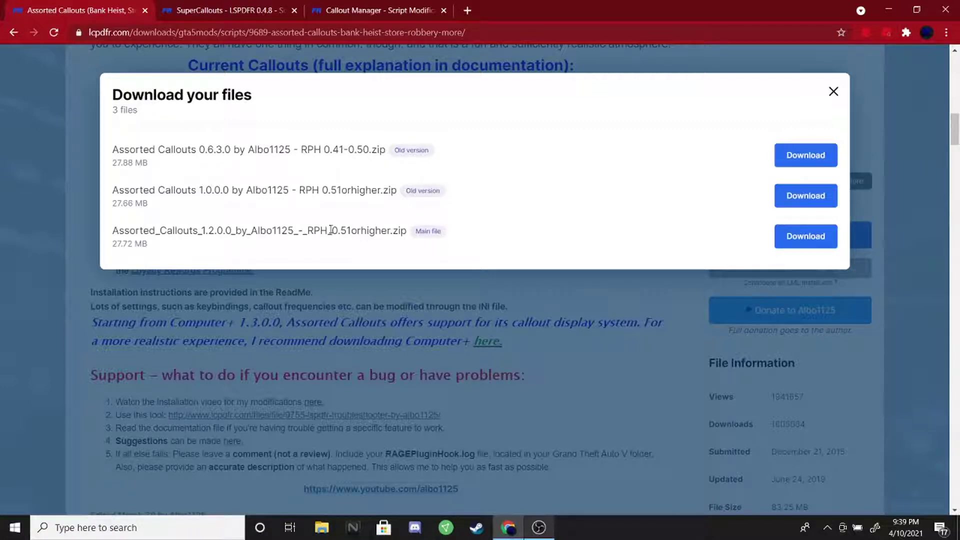
left_click(805, 236)
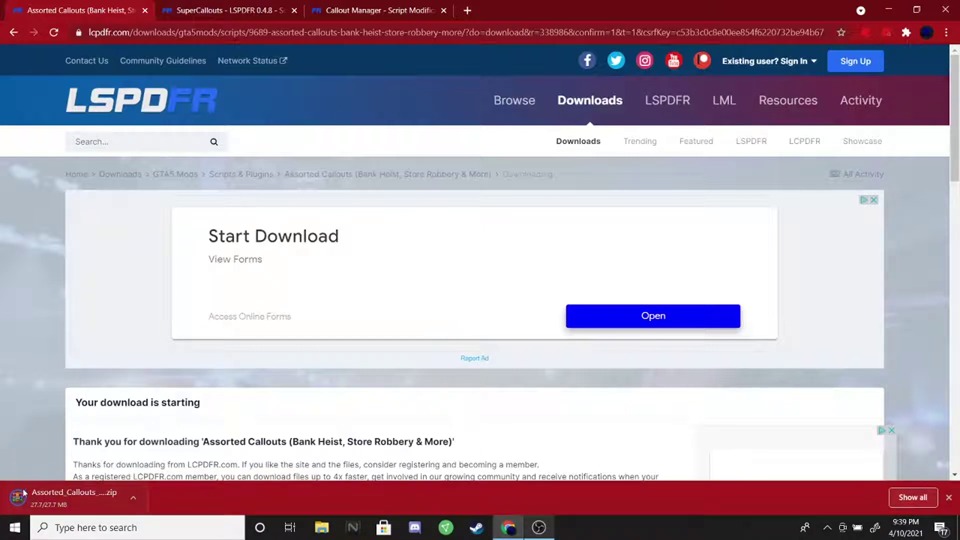
Open the Assorted Callouts zip in WinRAR and browse its Assorted Callouts and Documentation folders.
left_click(51, 500)
left_click(476, 449)
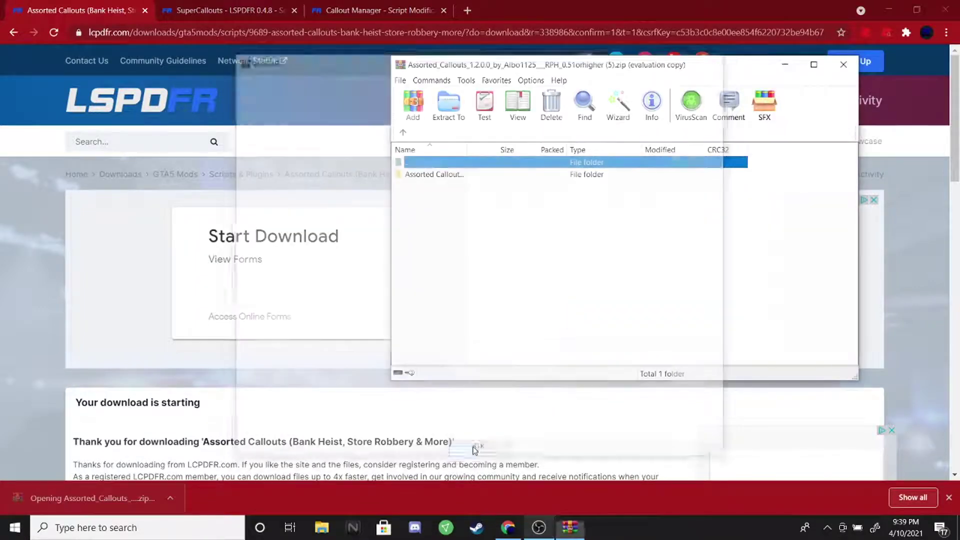
left_click(451, 182)
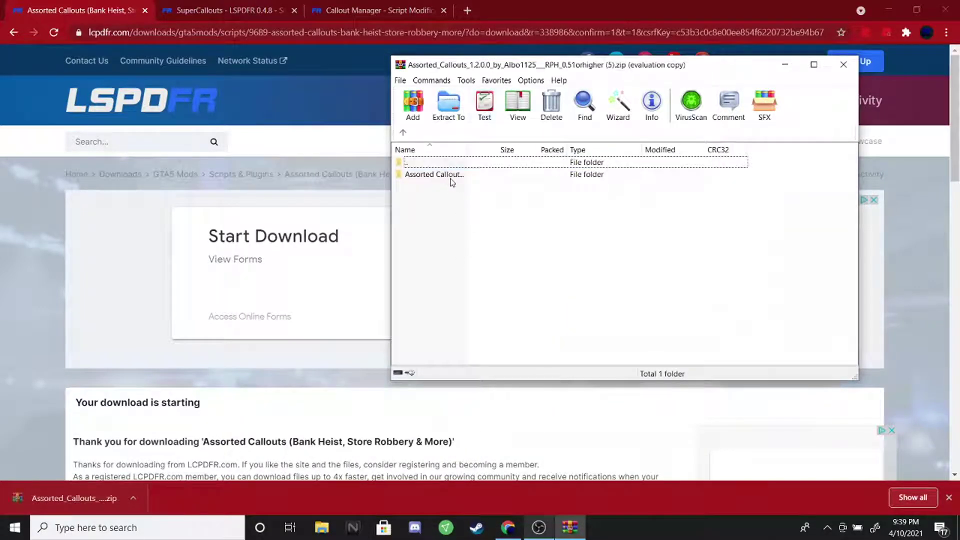
double_click(443, 175)
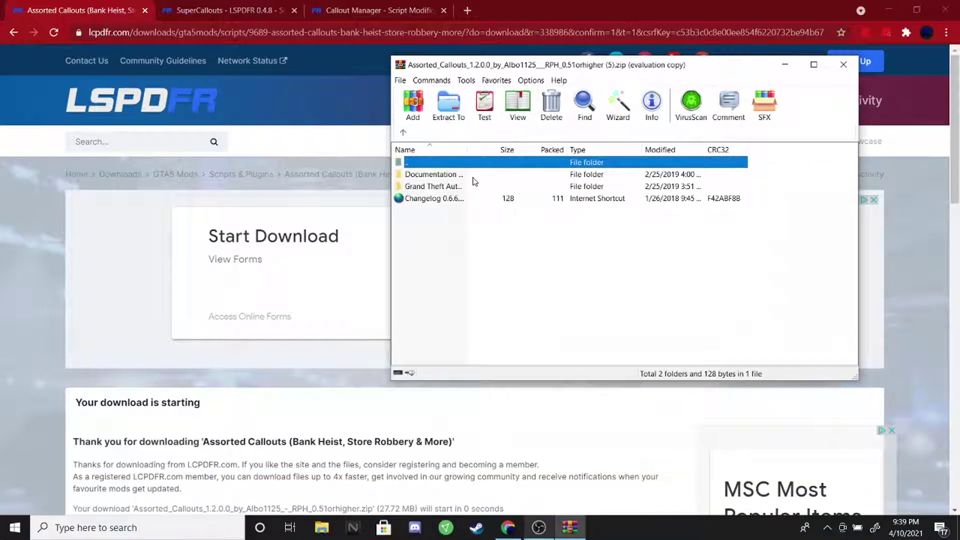
double_click(472, 177)
left_click(403, 134)
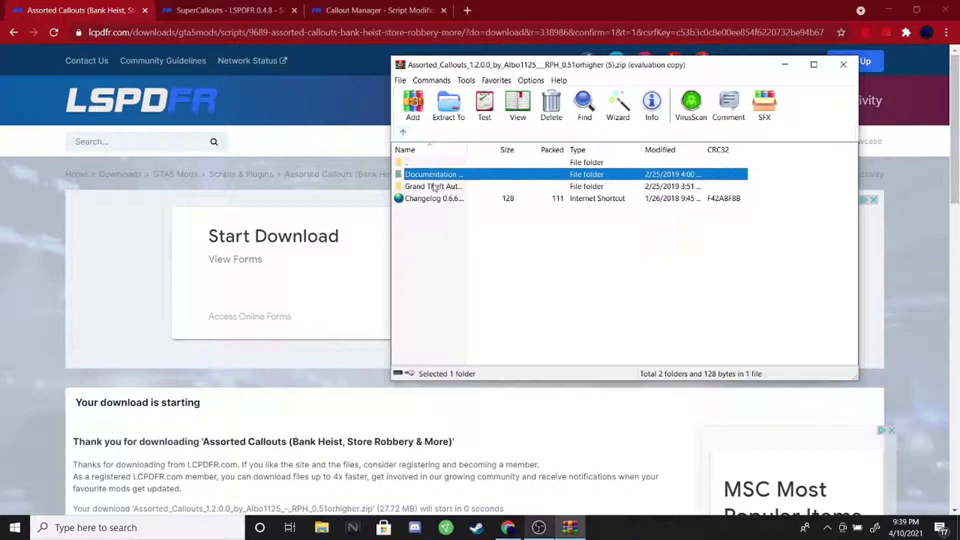
Open the archive's Grand Theft Auto V folder, showing LSPDFR, Plugins and two DLLs, then minimize WinRAR.
double_click(437, 186)
left_click(498, 286)
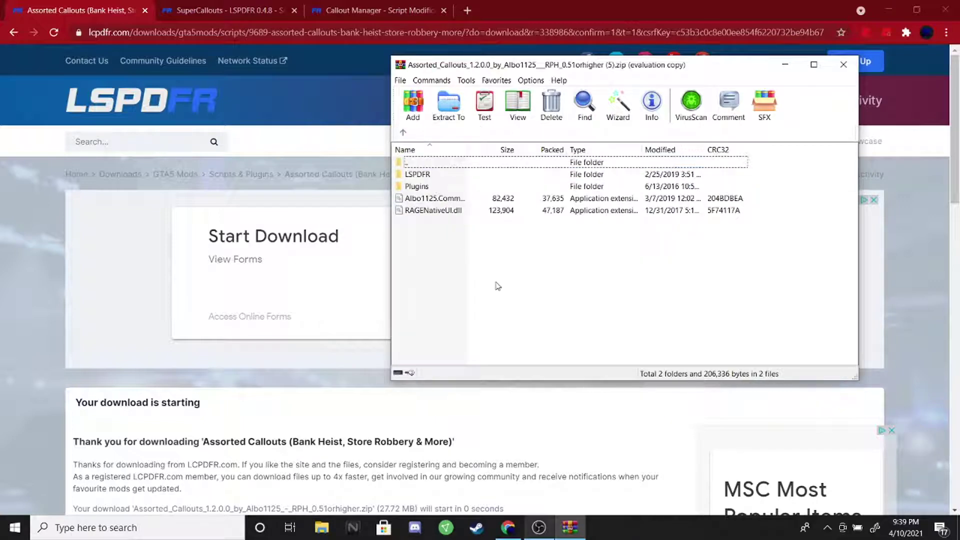
left_click_drag(615, 71, 731, 73)
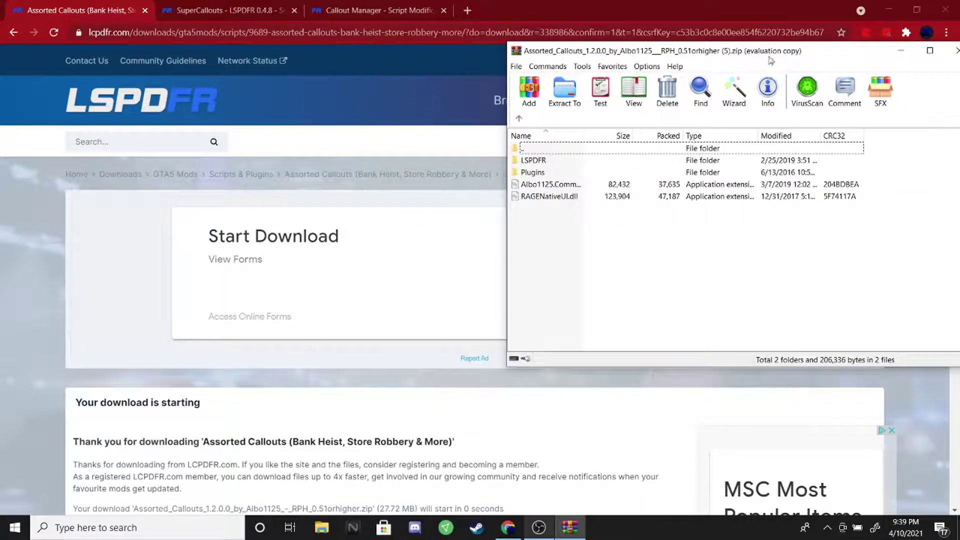
left_click_drag(801, 73, 583, 74)
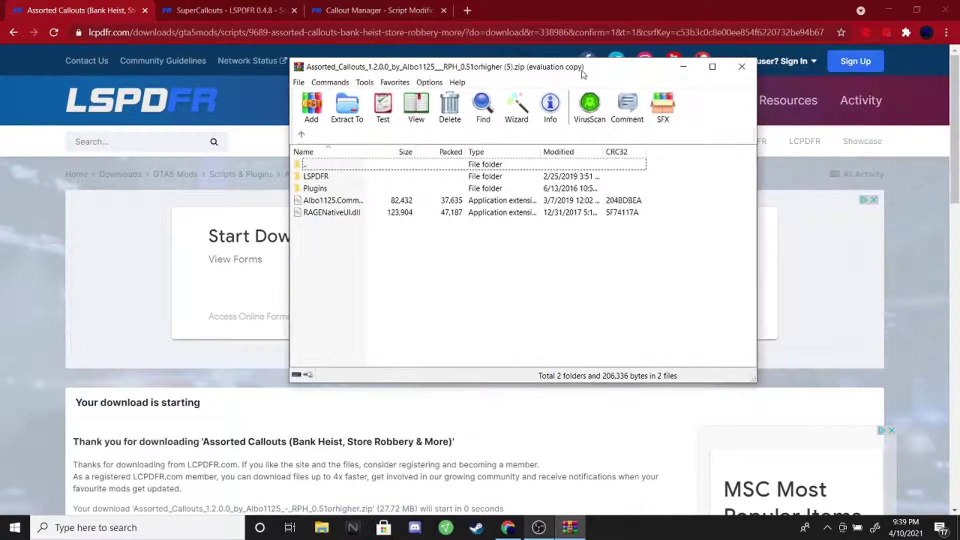
left_click(683, 67)
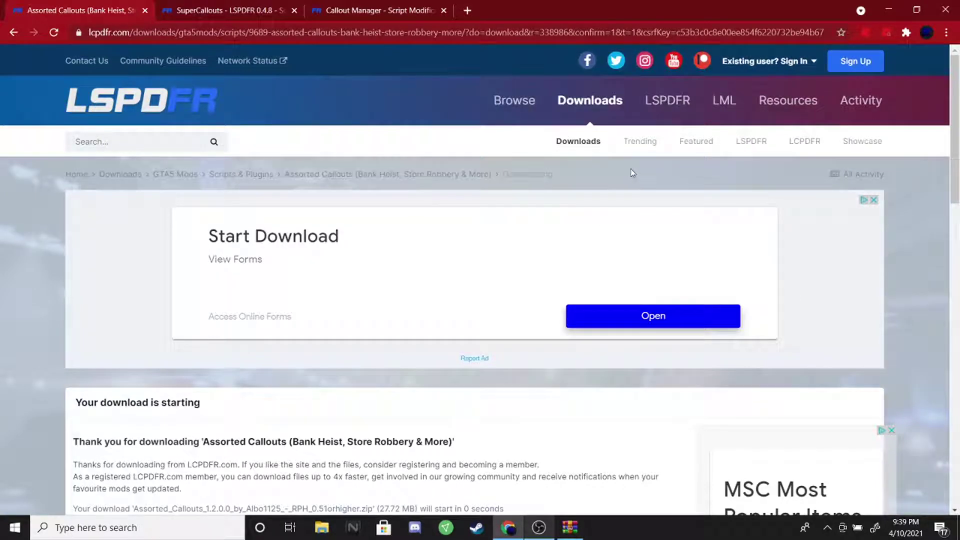
Accept the terms on the SuperCallouts page and download SuperCallouts 2.7.1.zip (150.73 kB).
left_click(236, 6)
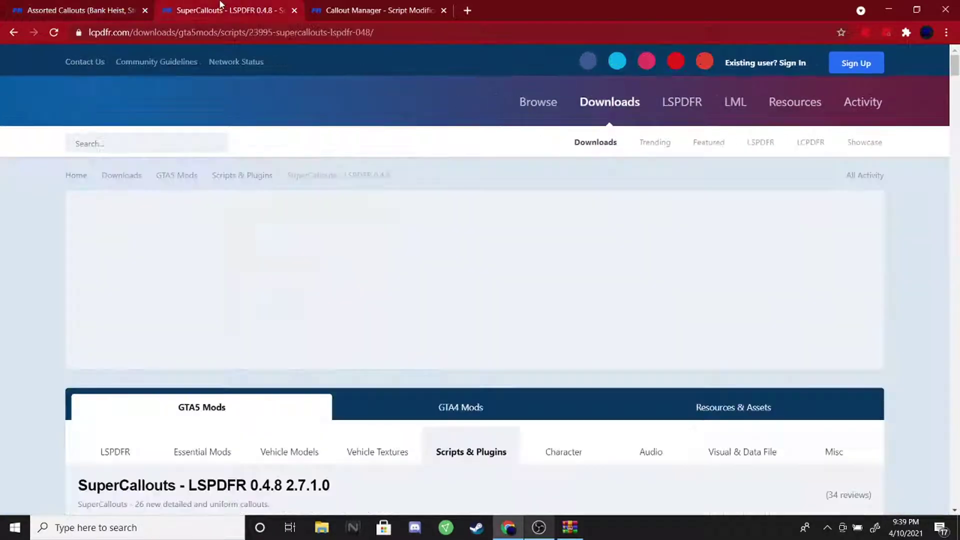
left_click(938, 291)
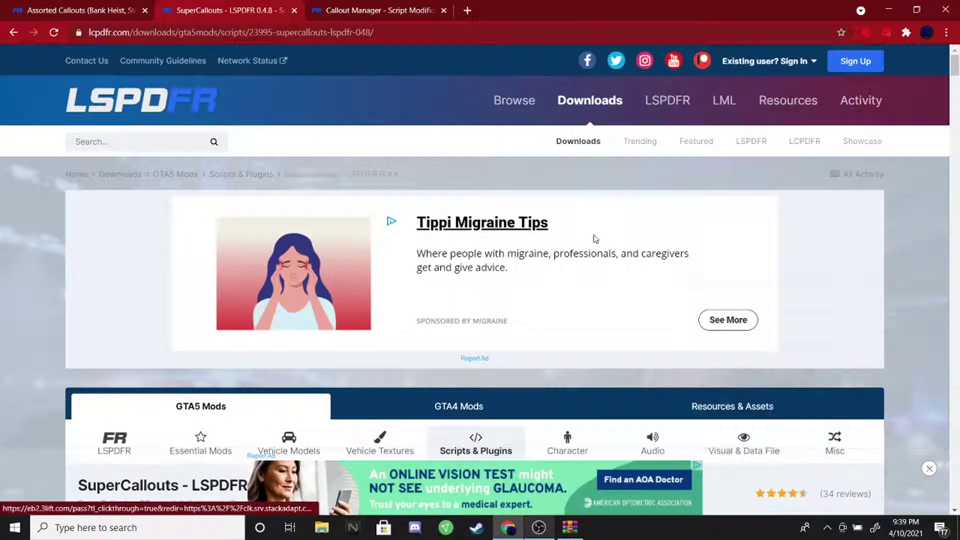
scroll(554, 242, "down", 6)
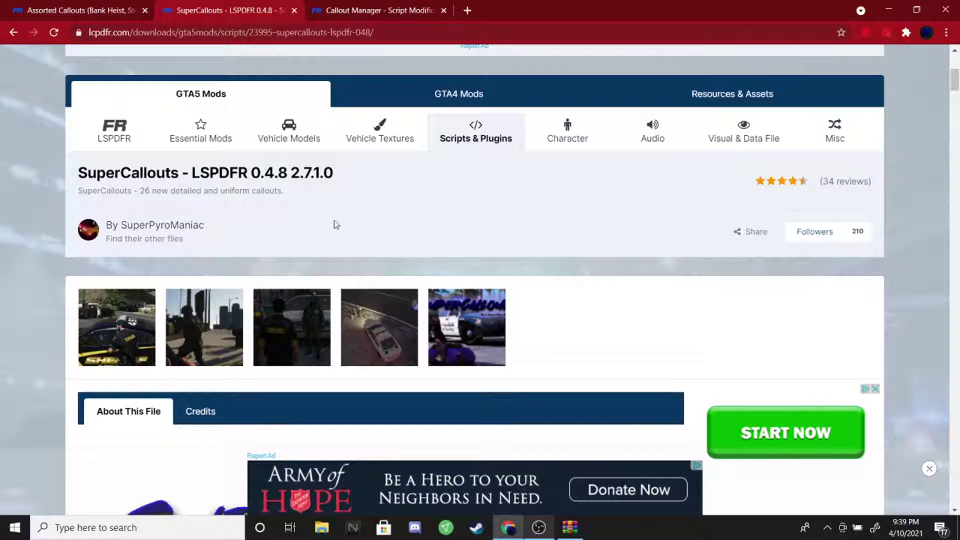
scroll(319, 206, "down", 12)
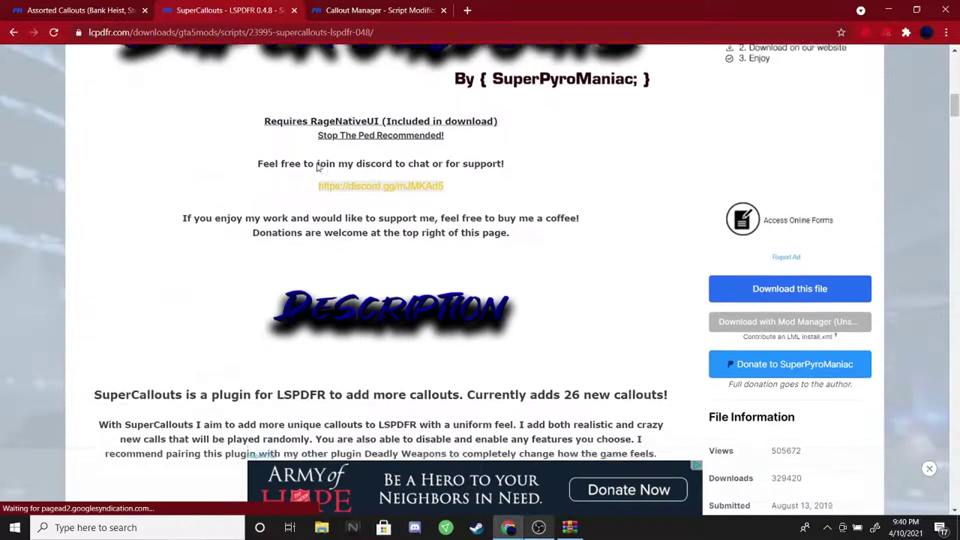
left_click(752, 232)
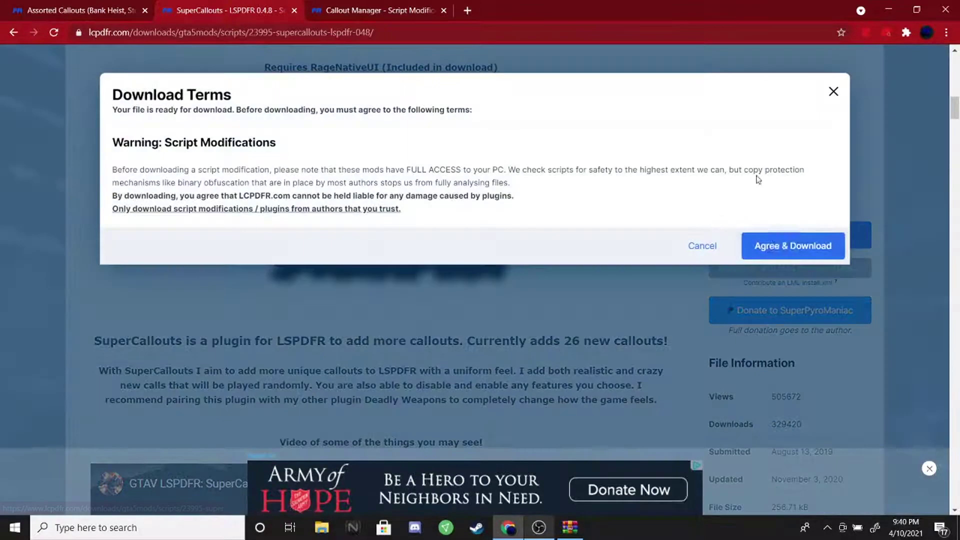
left_click(786, 246)
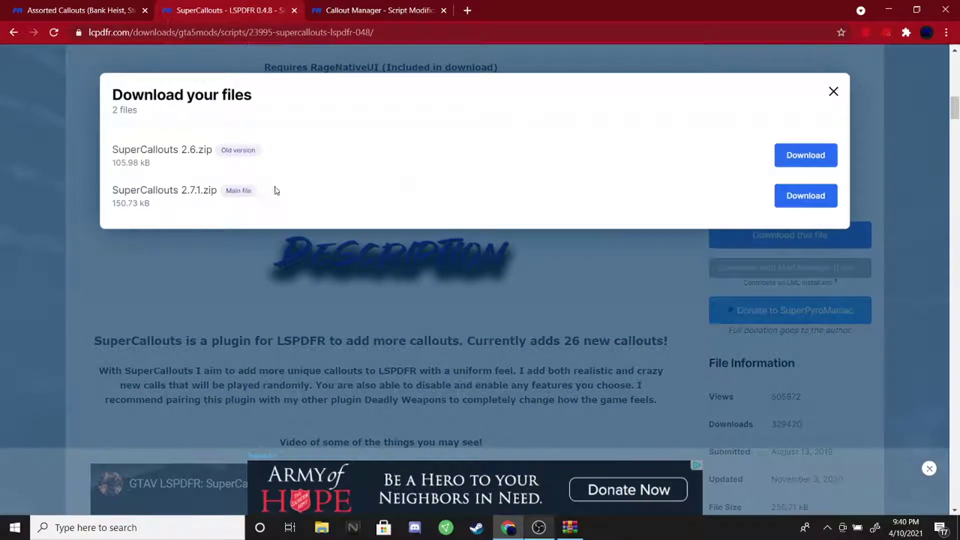
left_click(831, 197)
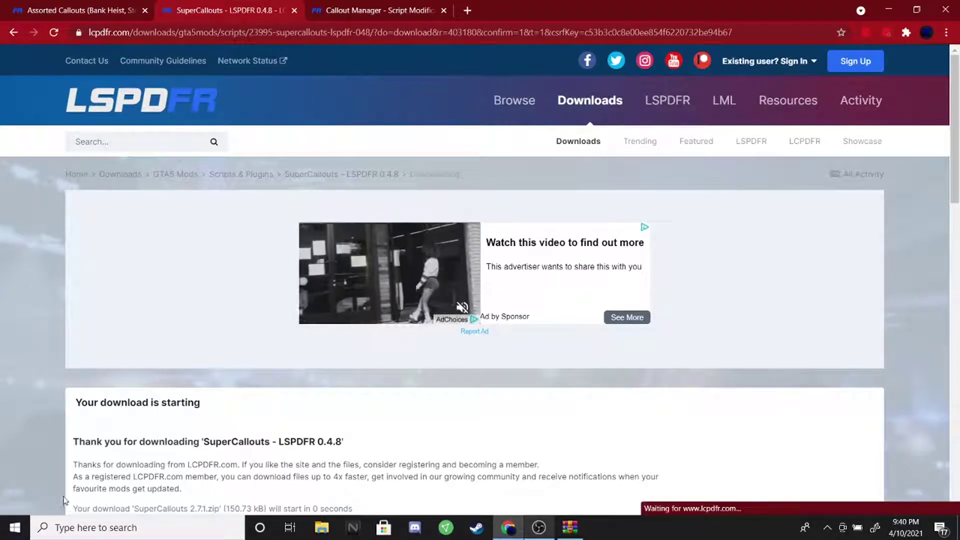
Open SuperCallouts 2.7.1 zip's SuperCallouts folder in WinRAR, showing Plugins, RAGENativeUI.dll, READ ME.txt; then minimize.
left_click(44, 499)
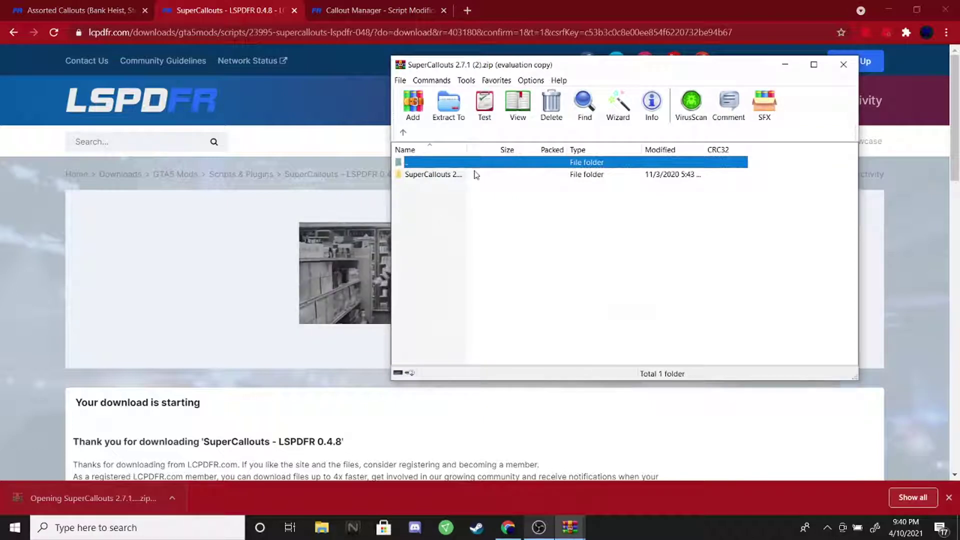
key("Escape")
left_click(457, 176)
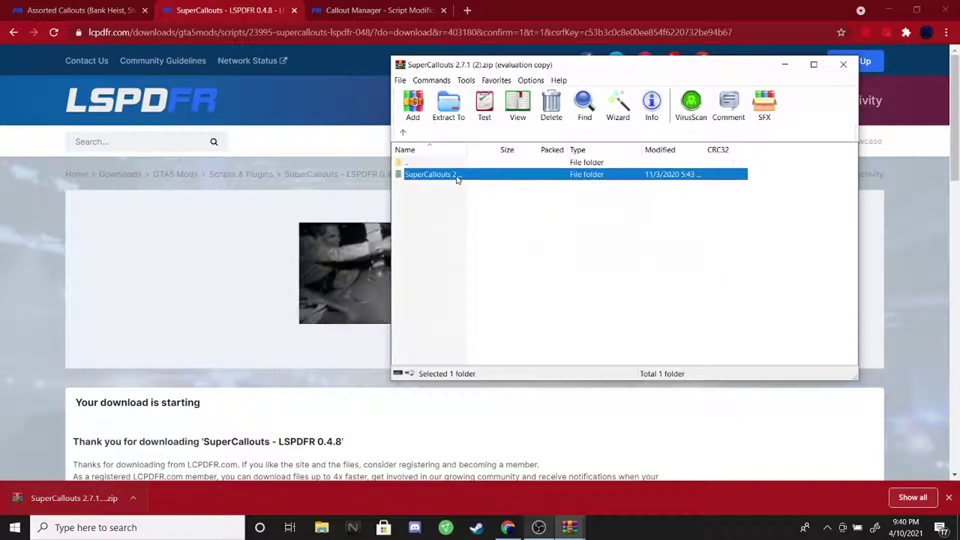
double_click(445, 176)
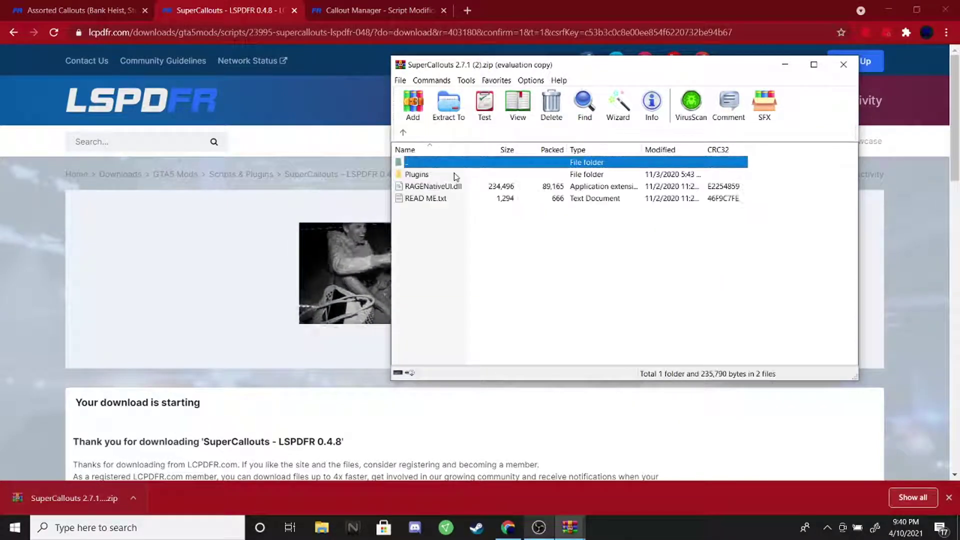
left_click(478, 257)
left_click_drag(553, 65, 638, 53)
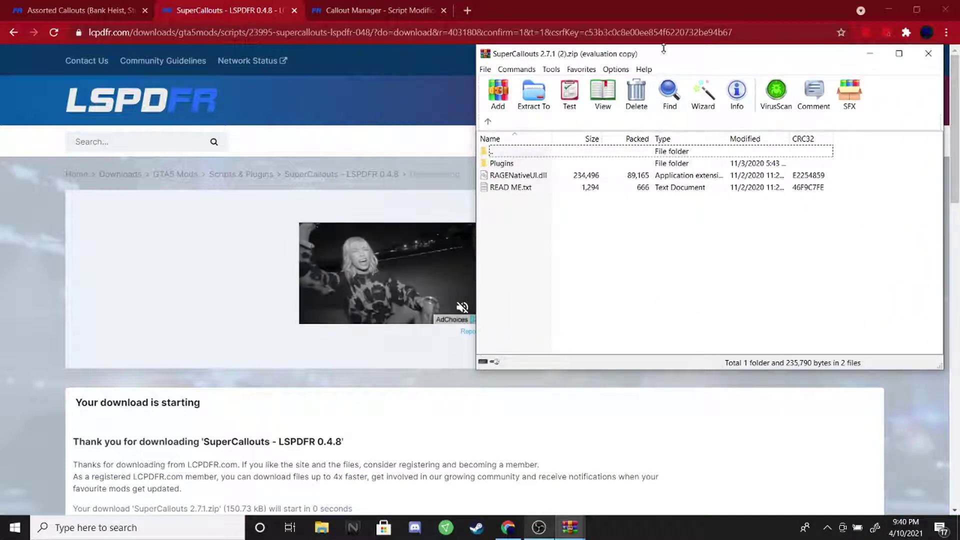
left_click_drag(664, 49, 517, 56)
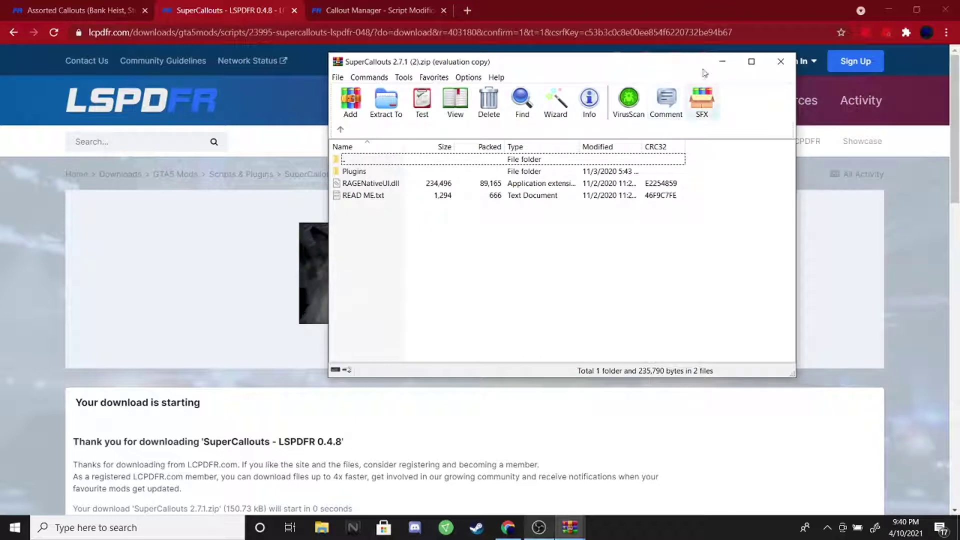
left_click(722, 61)
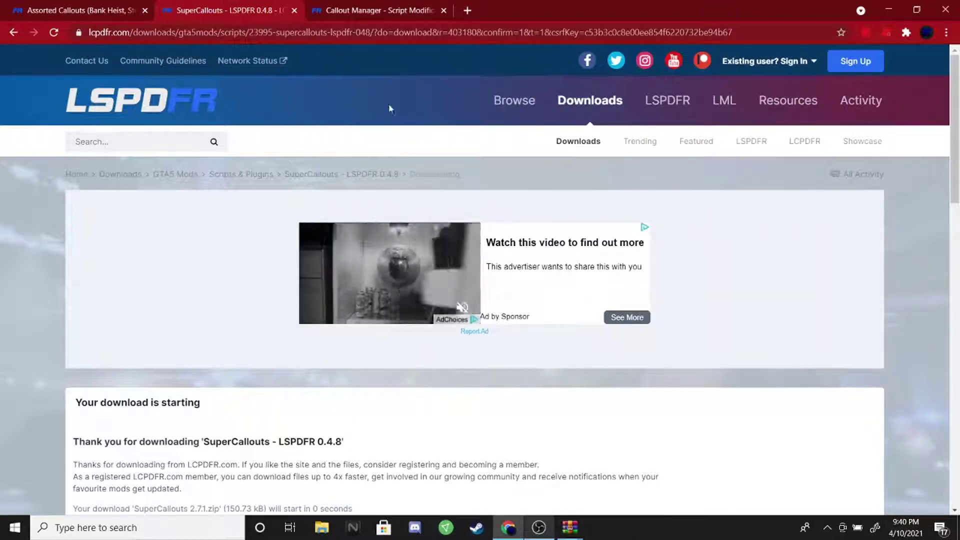
Accept the terms and start downloading CalloutManager_Release_0_2_0_0.zip (34.03 kB) from the Callout Manager 0.2.0.0 page.
left_click(363, 15)
scroll(325, 317, "down", 4)
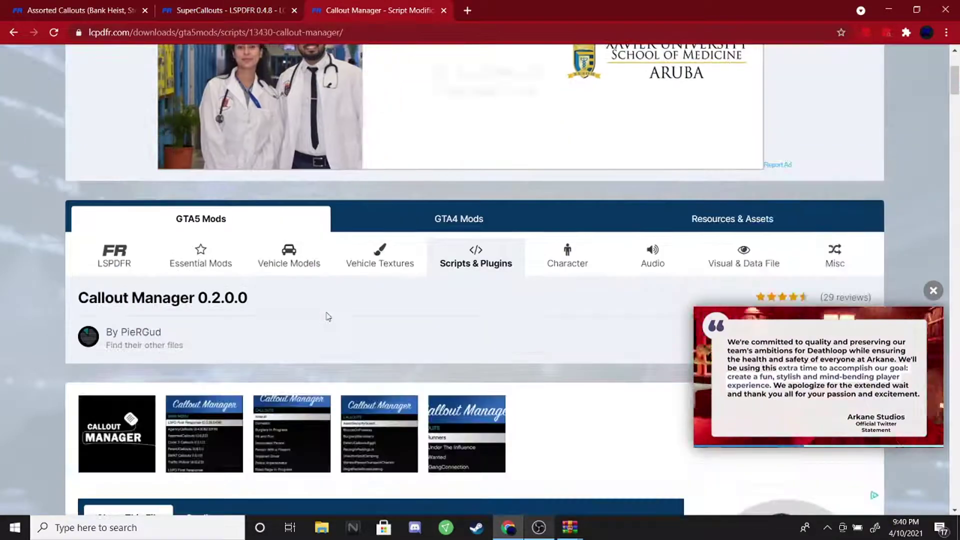
scroll(328, 317, "down", 3)
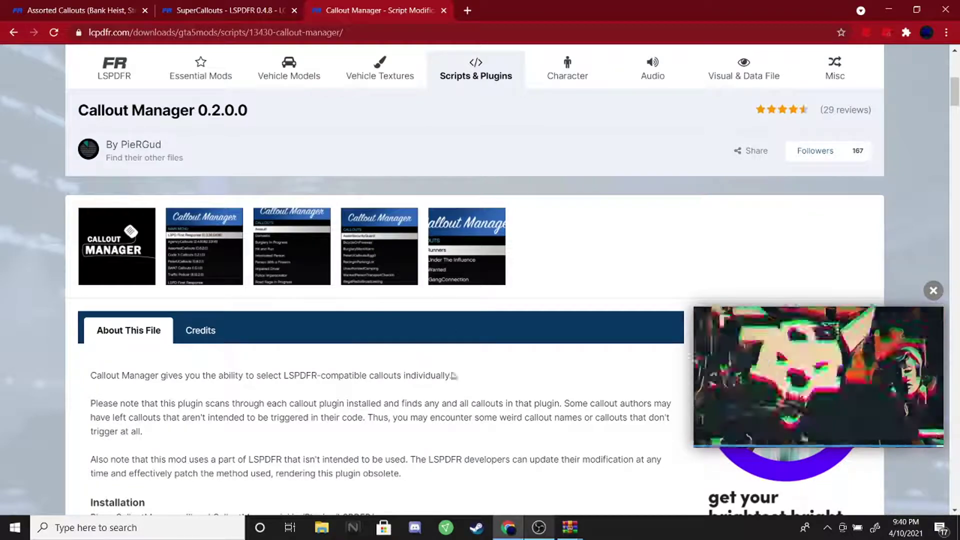
scroll(422, 209, "down", 3)
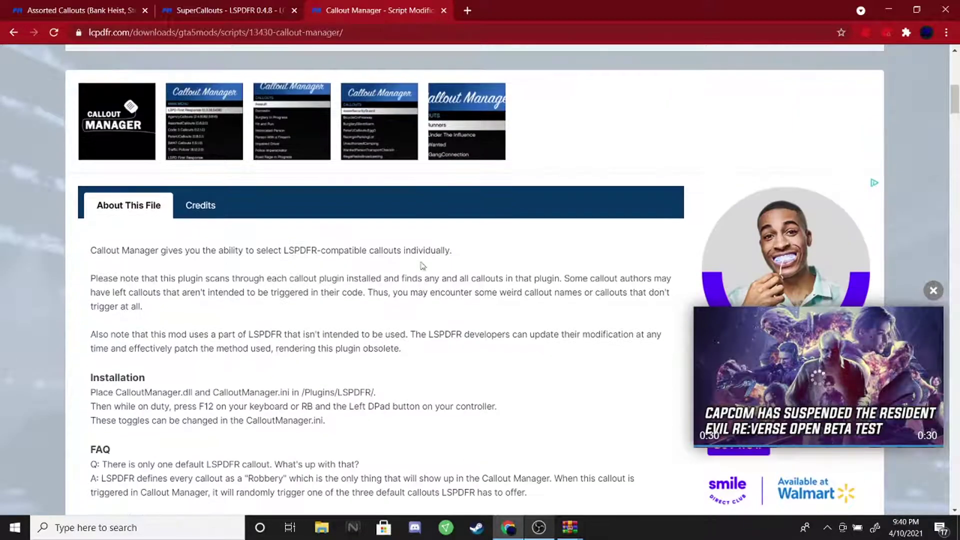
scroll(405, 167, "up", 5)
scroll(349, 145, "down", 10)
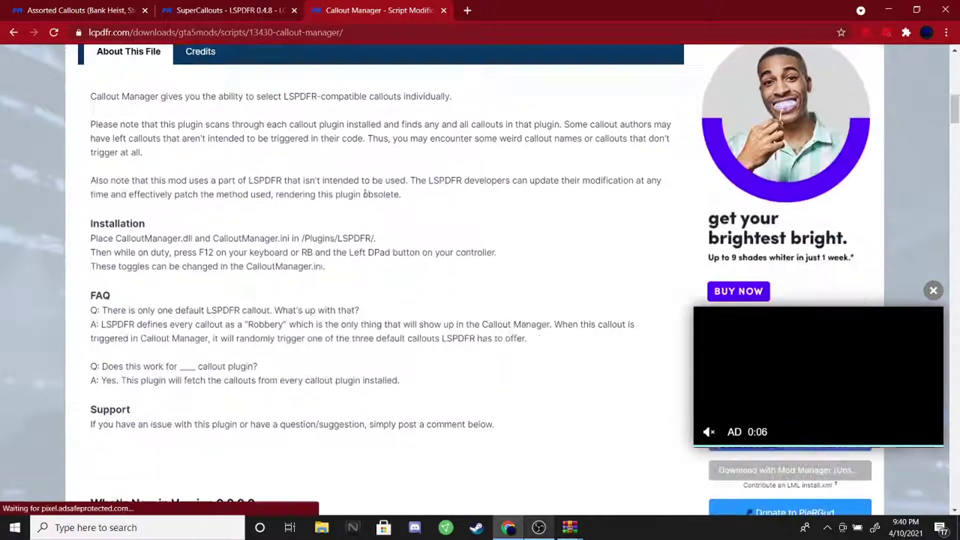
left_click(720, 154)
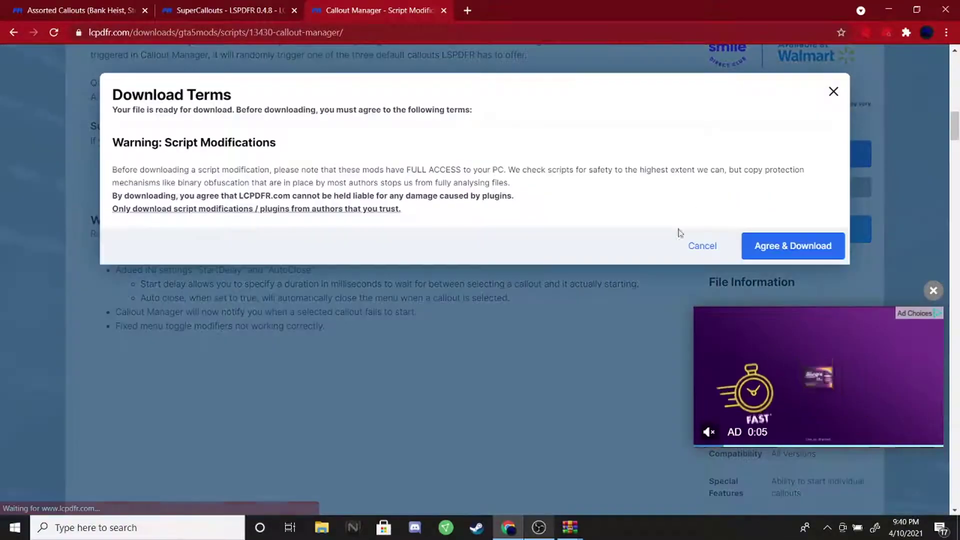
left_click(816, 246)
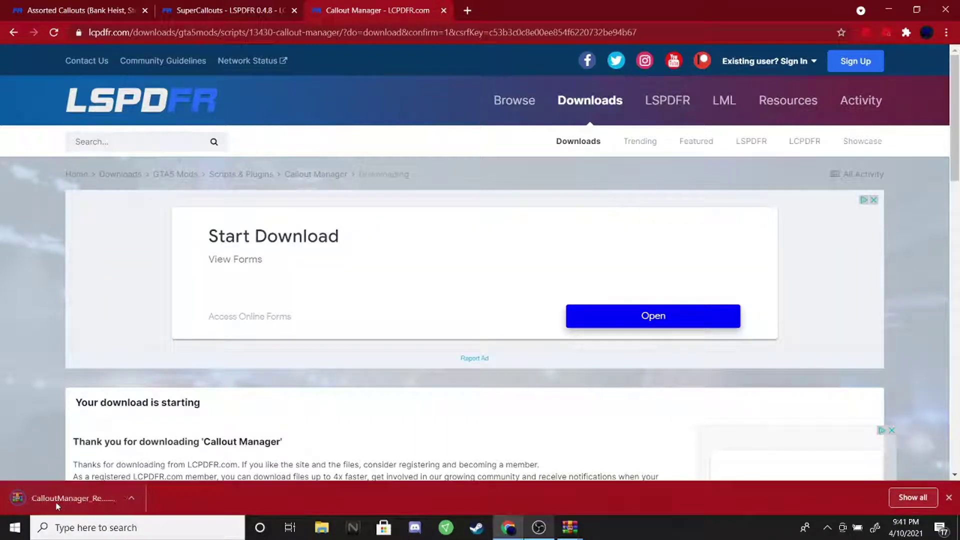
Check the Callout Manager zip's Plugins\LSPDFR files in WinRAR, minimize it, and switch to the GTA V folder.
left_click(27, 501)
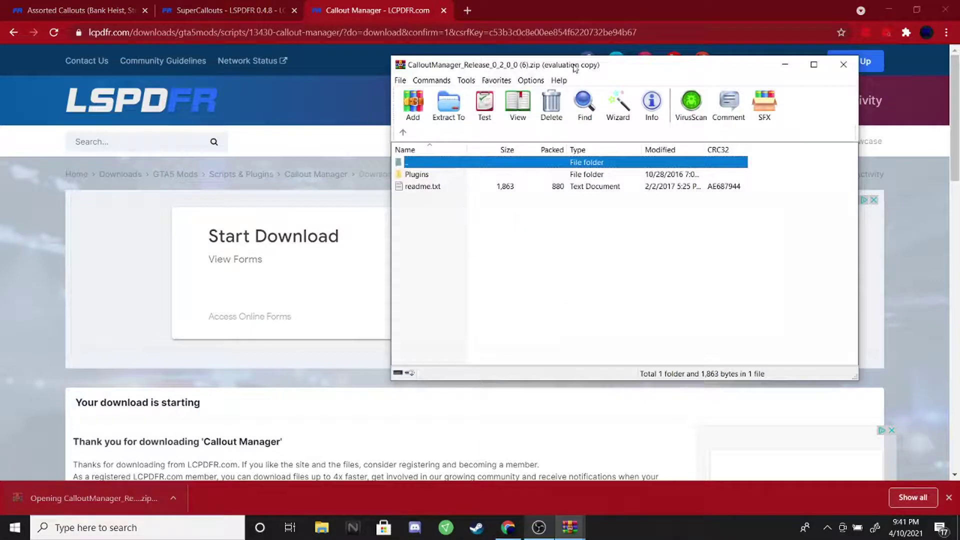
left_click_drag(575, 68, 639, 56)
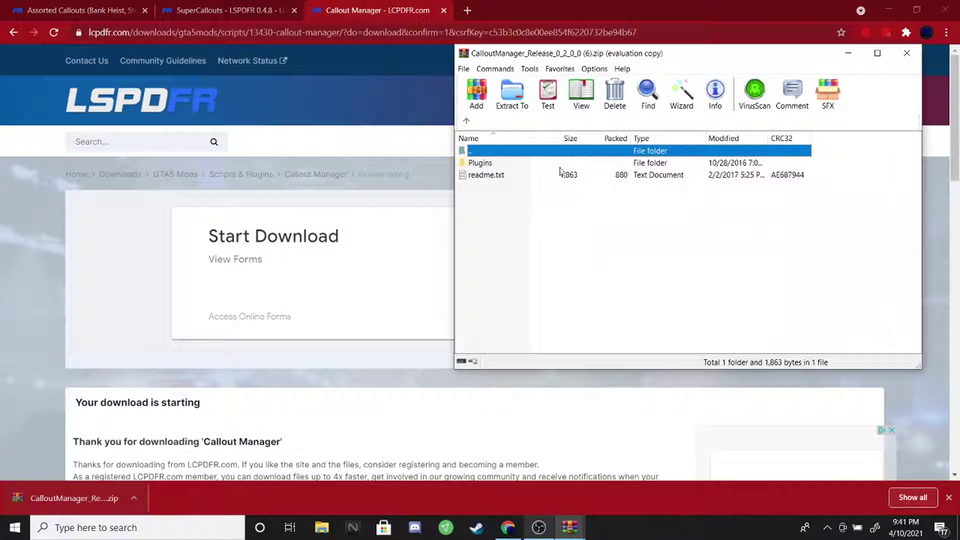
double_click(545, 163)
double_click(495, 165)
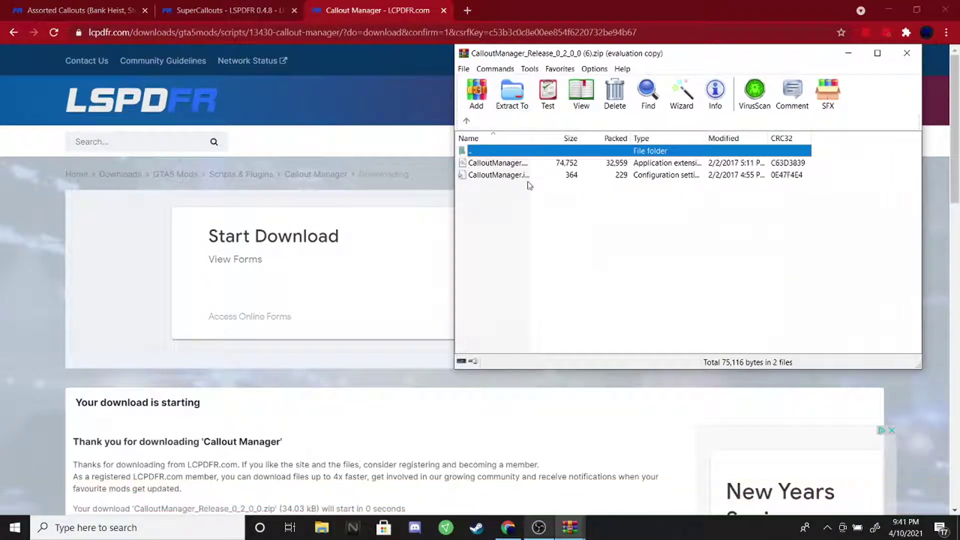
key("BackSpace")
key("BackSpace")
key("BackSpace")
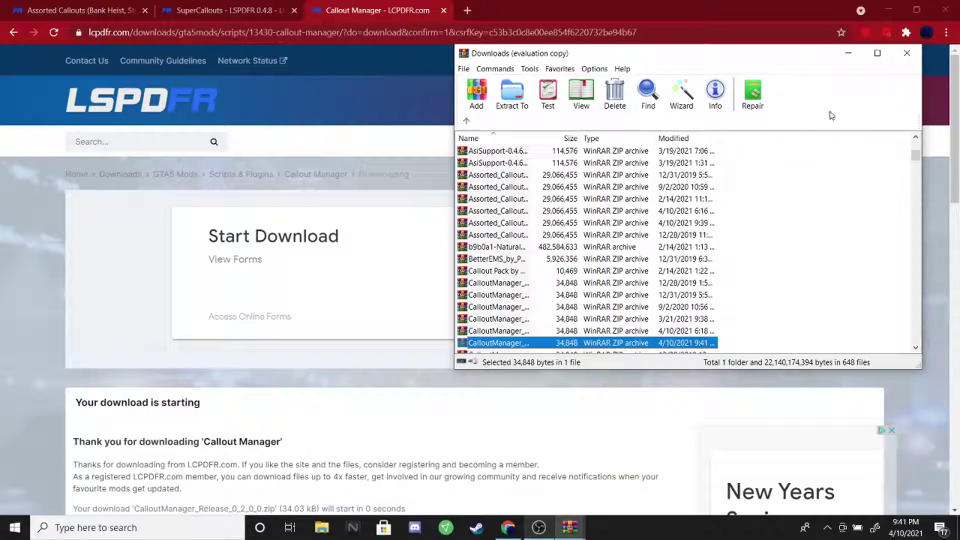
left_click(849, 55)
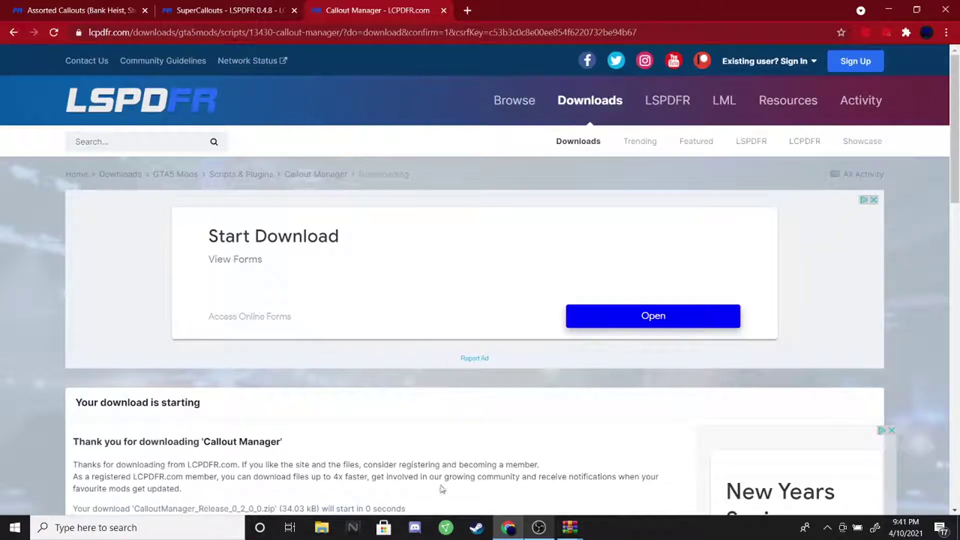
key("alt+Tab")
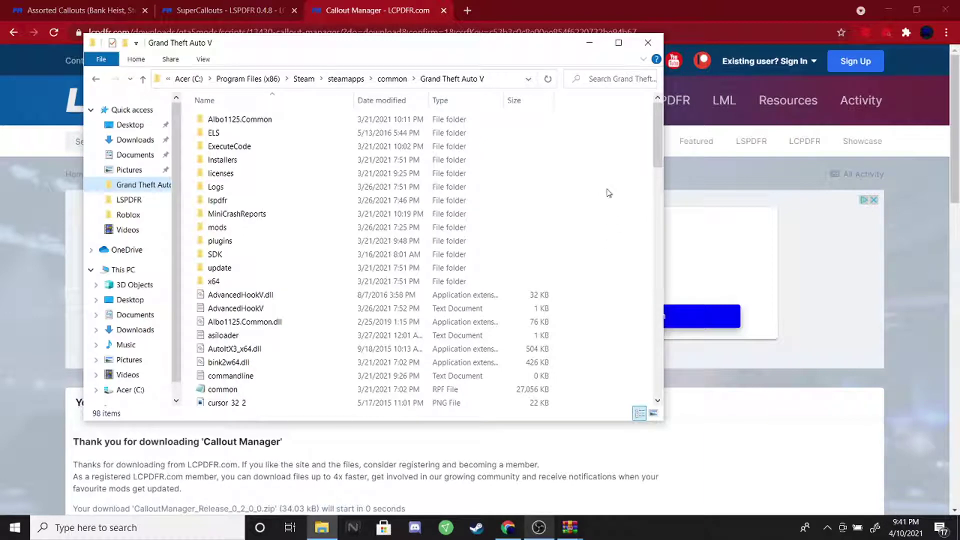
Copy all Assorted Callouts archive entries into the Grand Theft Auto V folder.
mouse_move(570, 528)
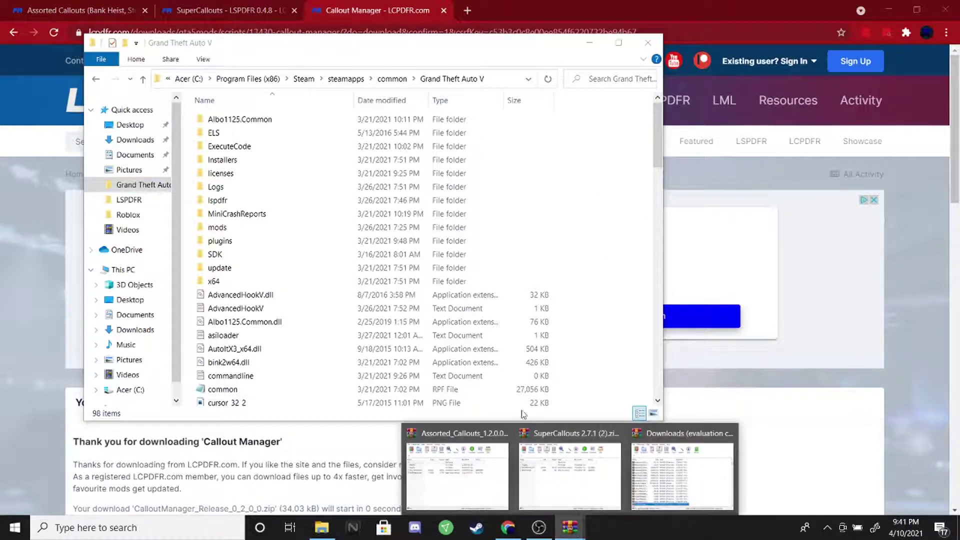
left_click(729, 470)
left_click_drag(527, 67, 887, 52)
left_click_drag(740, 52, 760, 57)
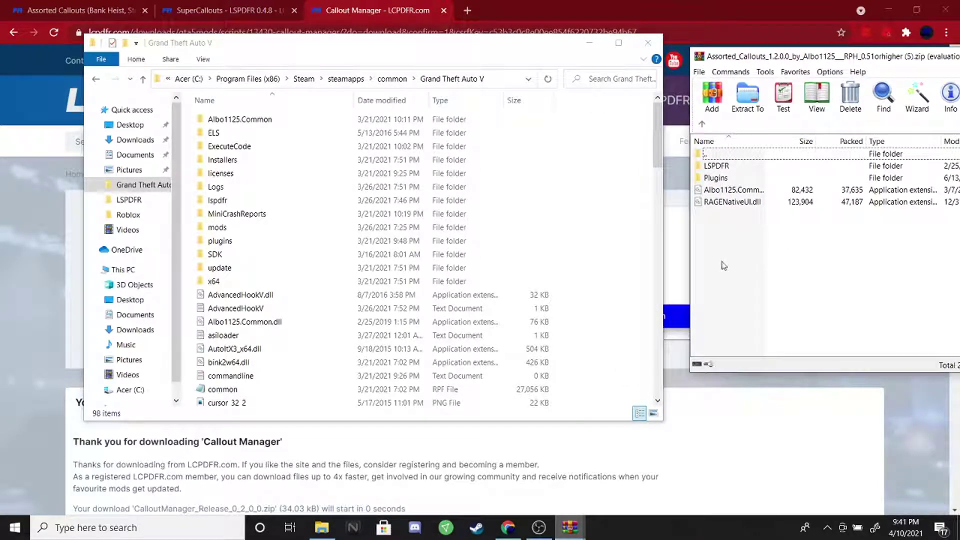
key("ctrl+a")
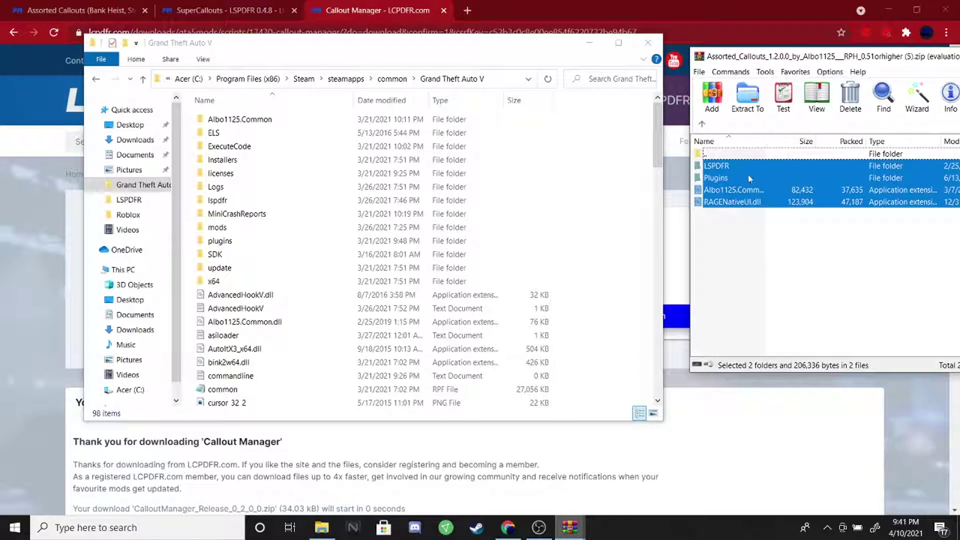
left_click_drag(794, 188, 770, 238)
left_click(771, 237)
Minimize WinRAR and open plugins\LSPDFR, listing AssortedCallouts.dll among 18 items.
left_click_drag(825, 56, 563, 107)
left_click(802, 109)
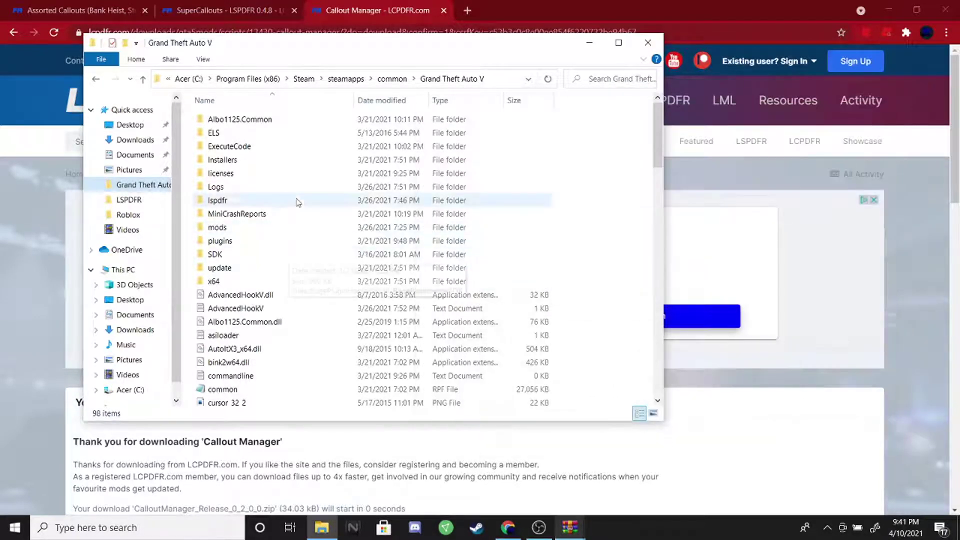
double_click(277, 241)
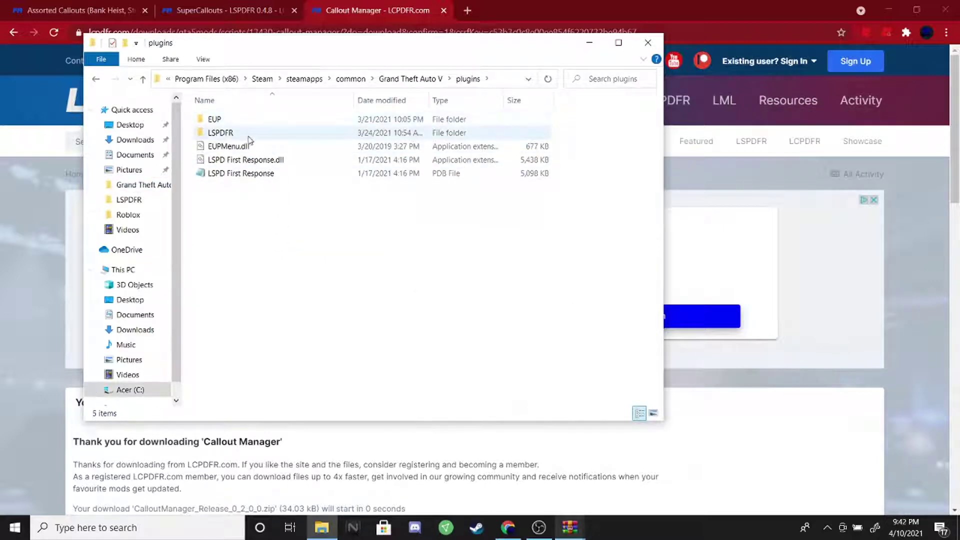
double_click(263, 134)
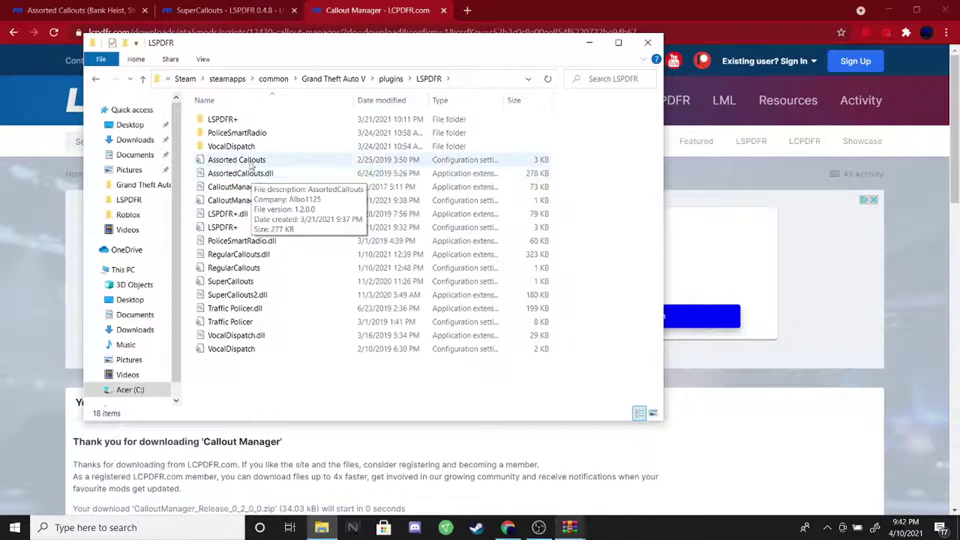
double_click(480, 165)
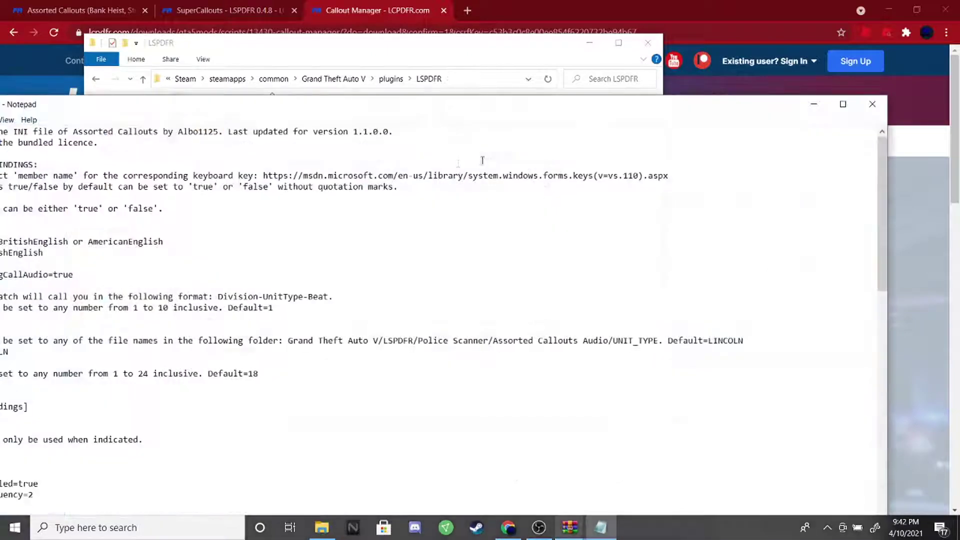
left_click_drag(361, 107, 616, 49)
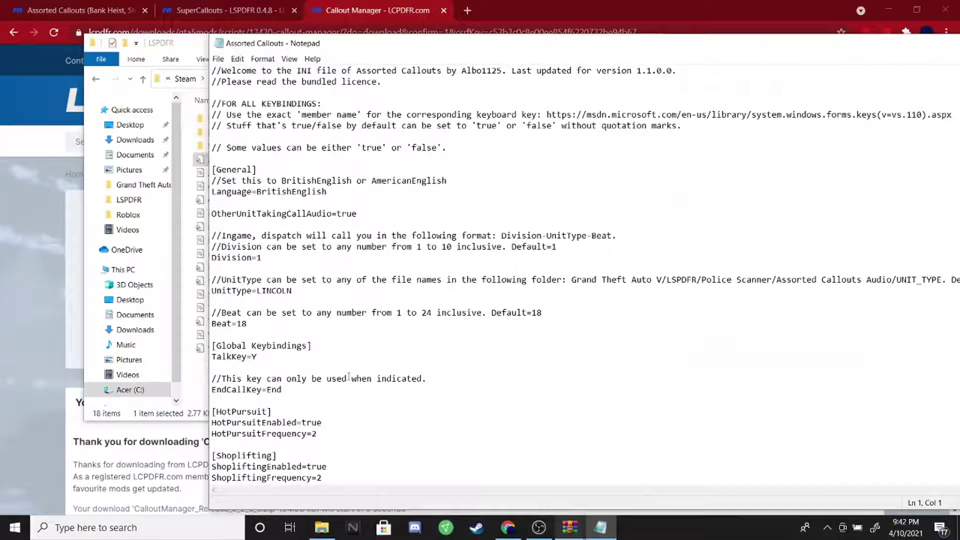
scroll(352, 379, "down", 2)
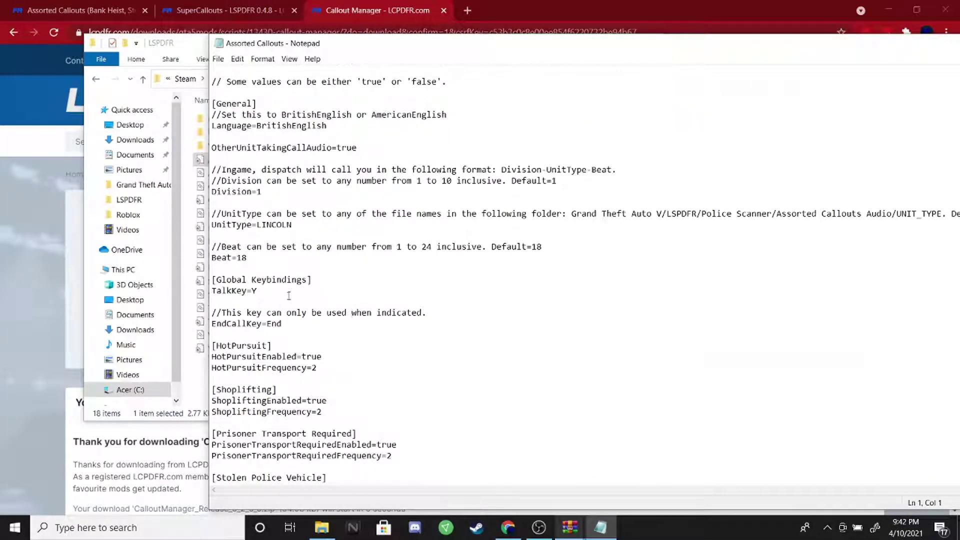
left_click(247, 270)
left_click_drag(301, 226, 257, 226)
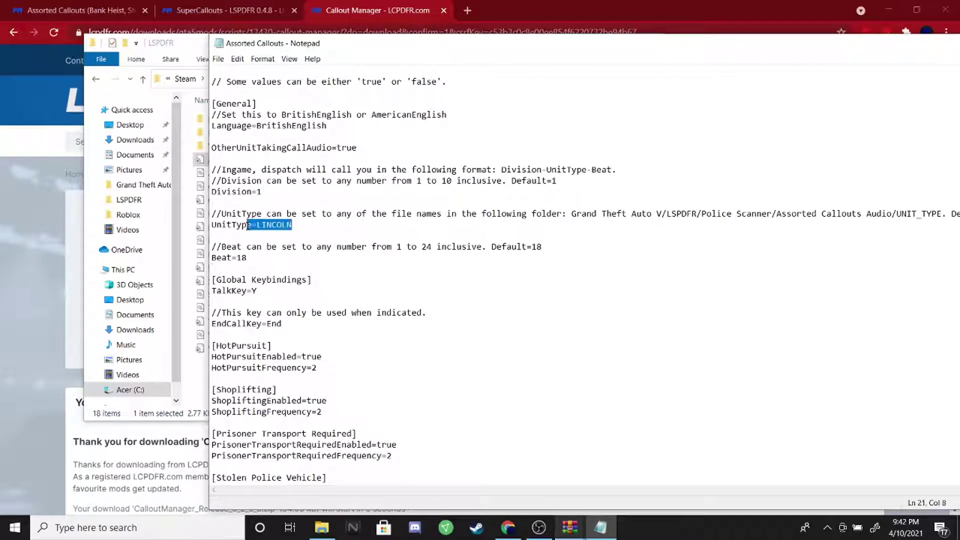
left_click(205, 228)
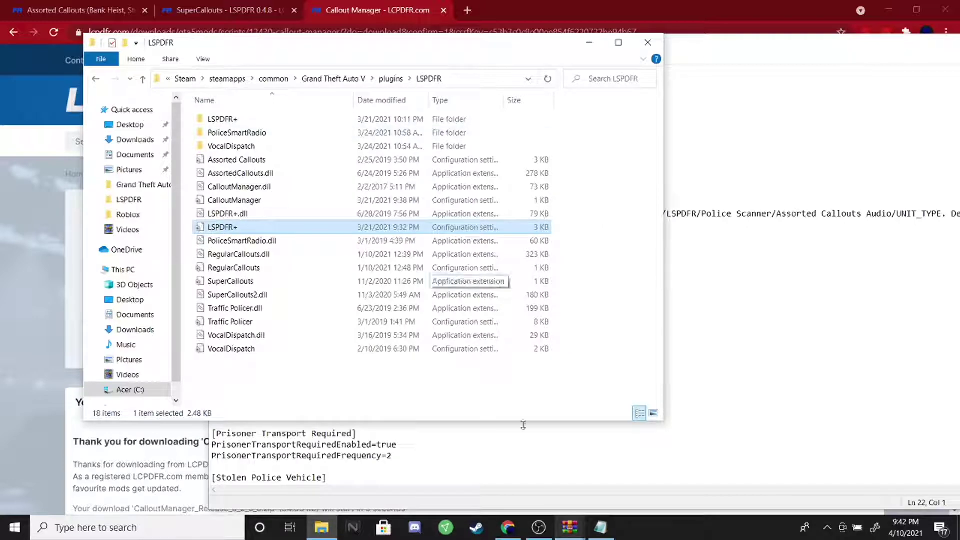
left_click(525, 488)
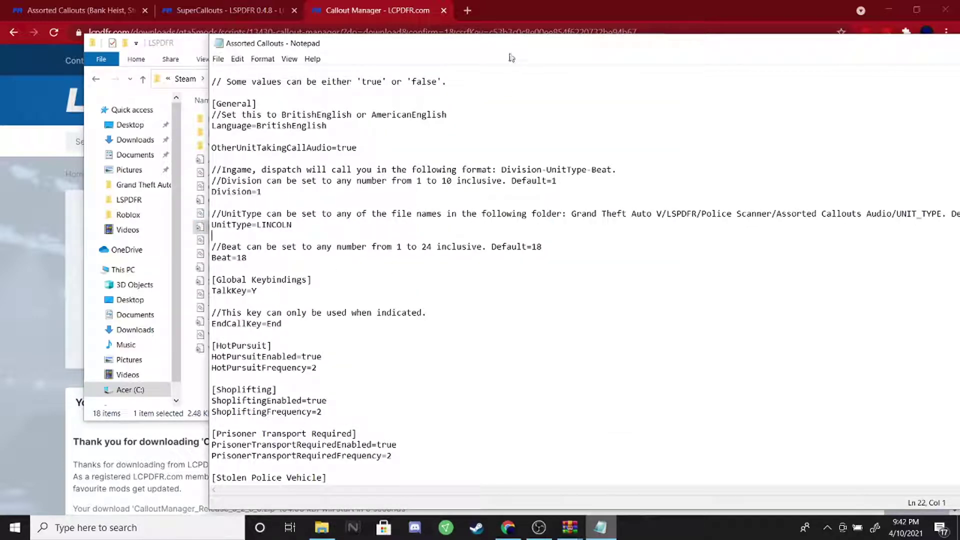
left_click_drag(511, 57, 79, 78)
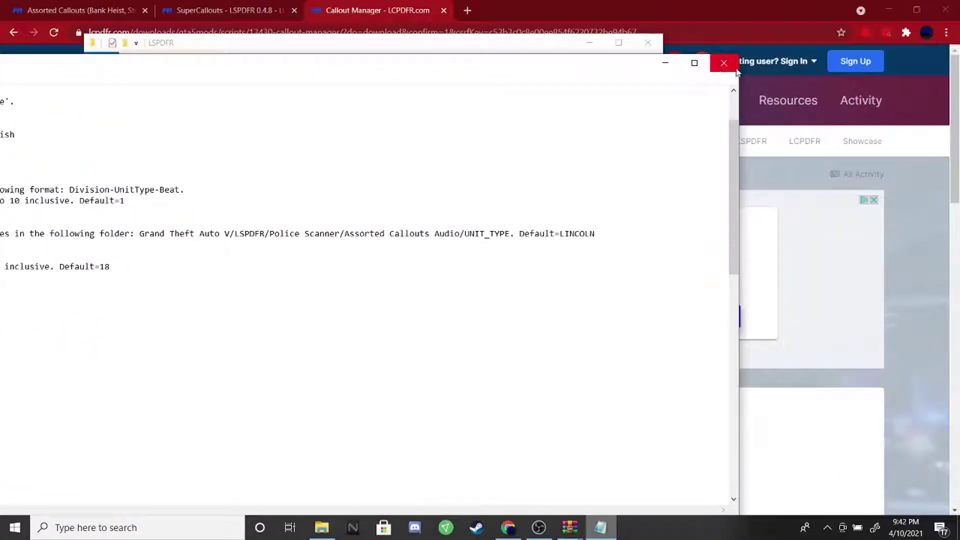
left_click(722, 65)
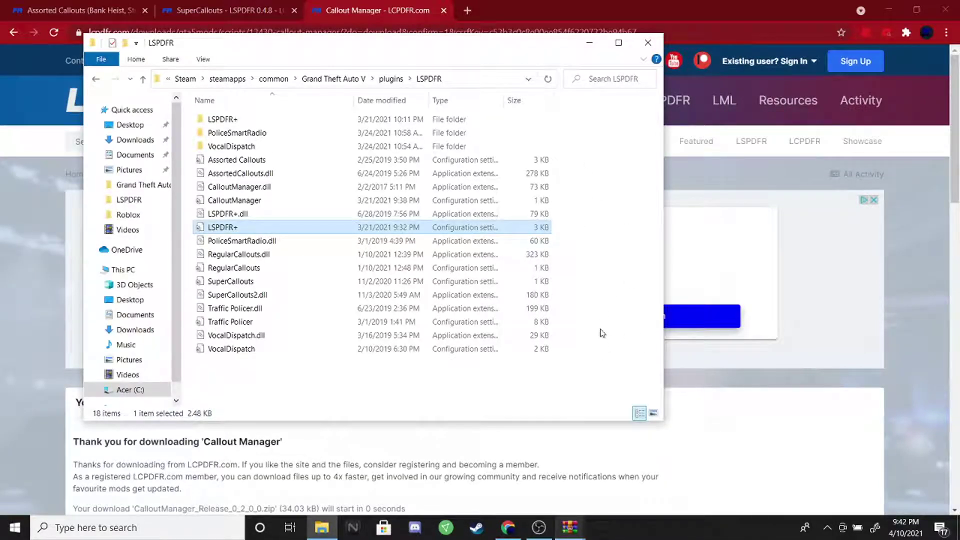
Copy the SuperCallouts archive's Plugins folder and files into the Grand Theft Auto V folder.
left_click(570, 528)
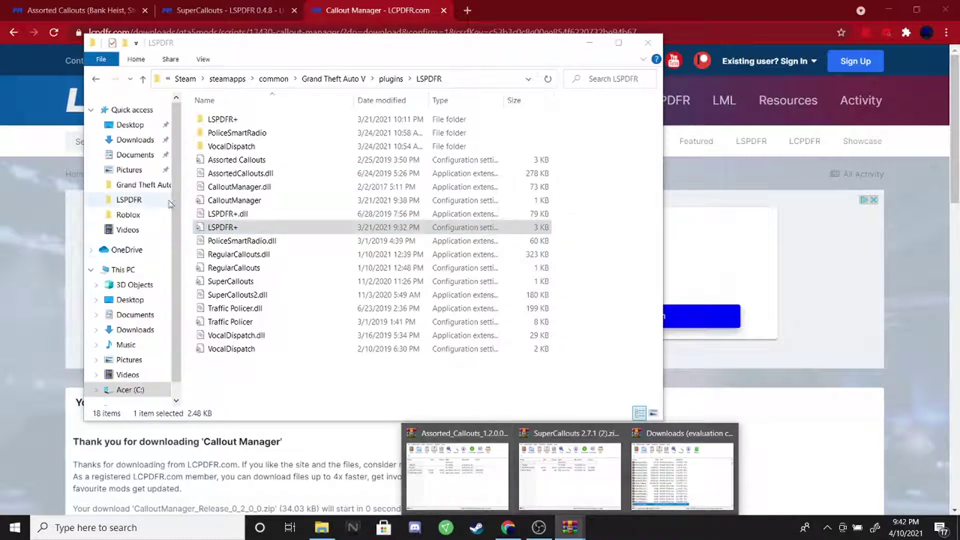
left_click(134, 188)
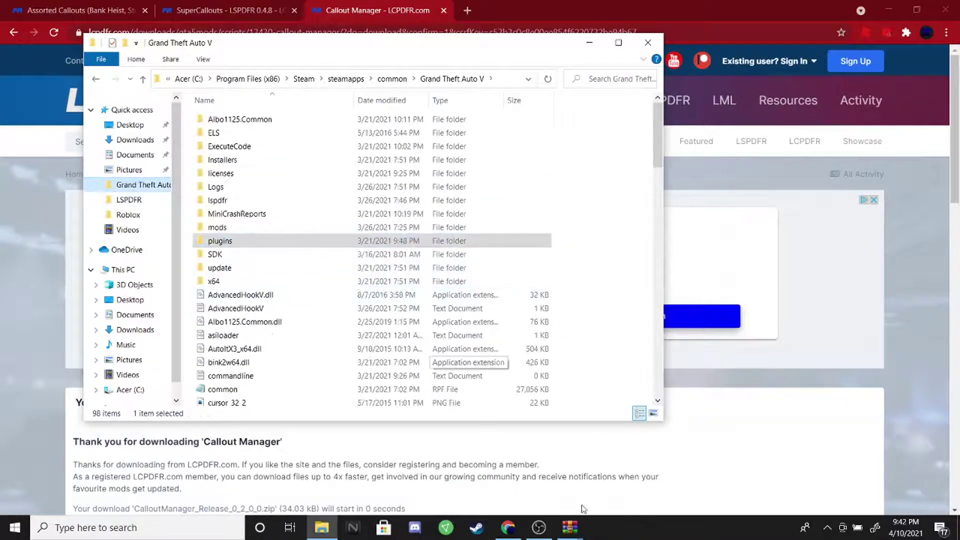
left_click_drag(666, 268, 741, 268)
left_click(570, 527)
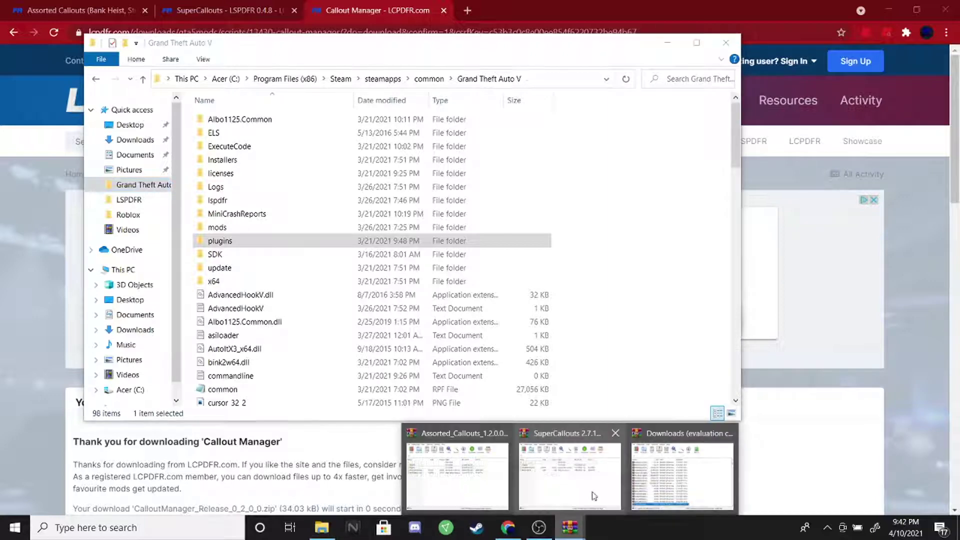
left_click(578, 458)
left_click_drag(564, 66, 887, 71)
left_click_drag(791, 237, 777, 179)
left_click_drag(835, 201, 792, 235)
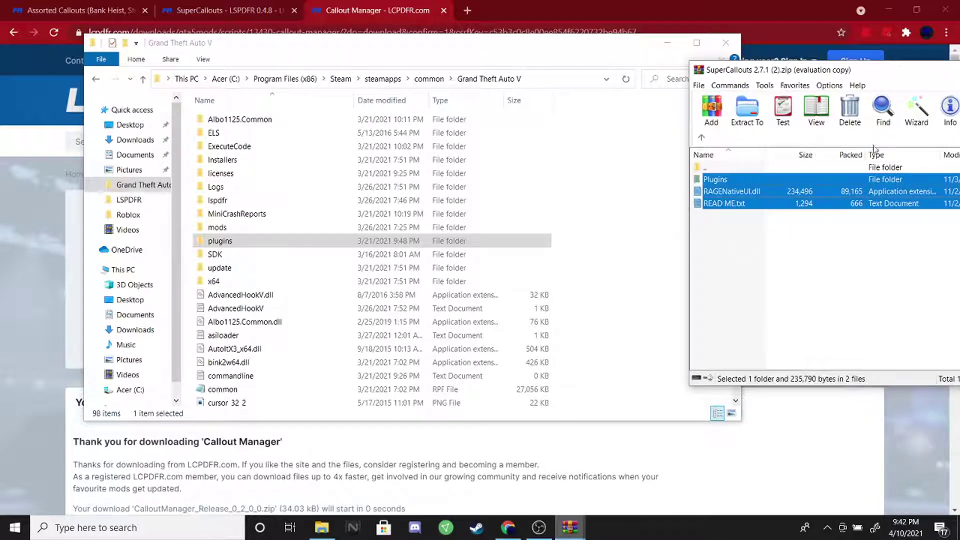
Minimize WinRAR and open plugins\LSPDFR, showing SuperCallouts2.dll and its config.
left_click_drag(896, 70, 644, 68)
left_click(820, 70)
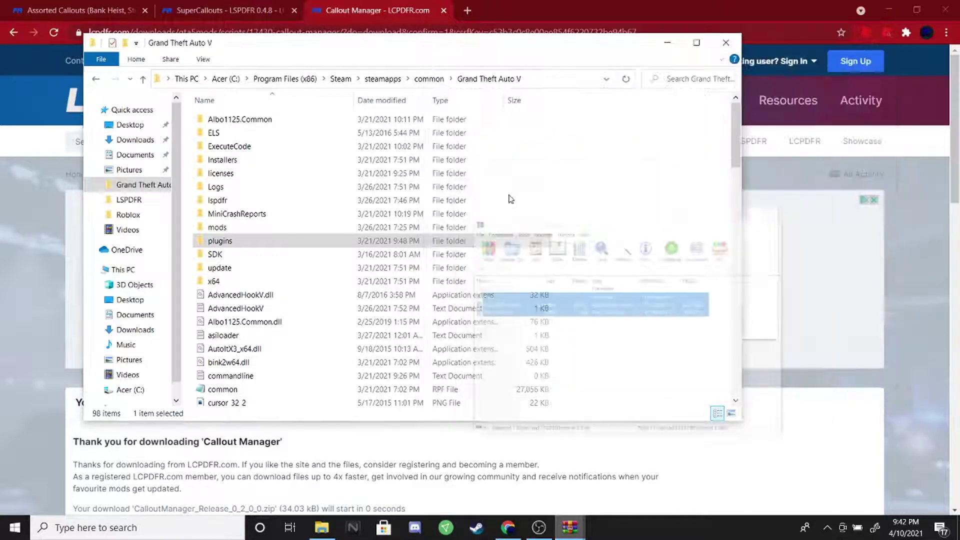
double_click(253, 241)
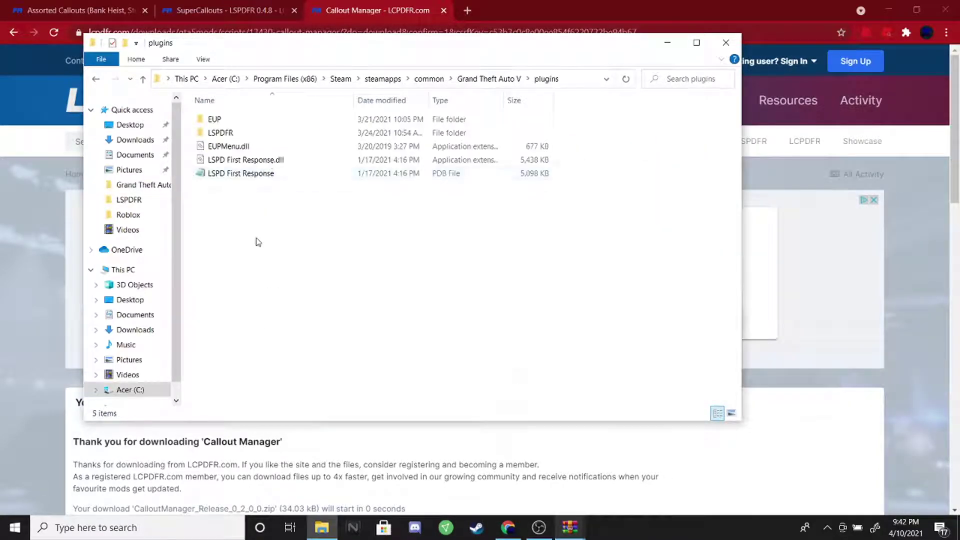
double_click(265, 137)
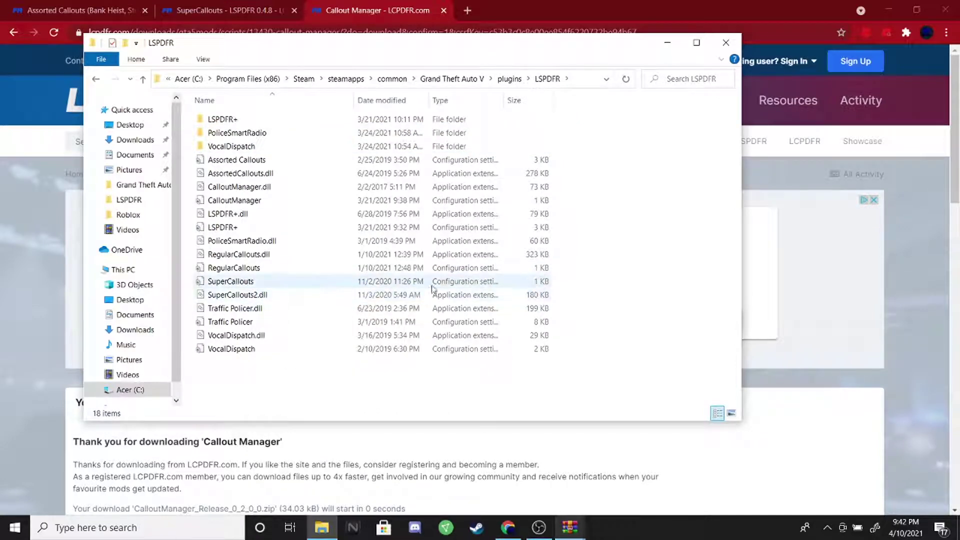
Review the SuperCallouts config in Notepad, every callout set to true, and close it unchanged.
double_click(469, 281)
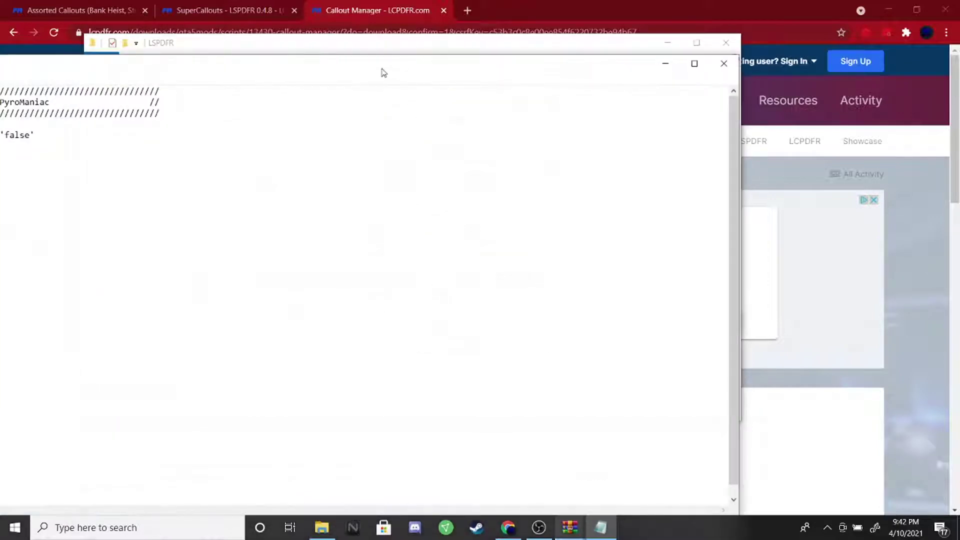
scroll(275, 263, "down", 1)
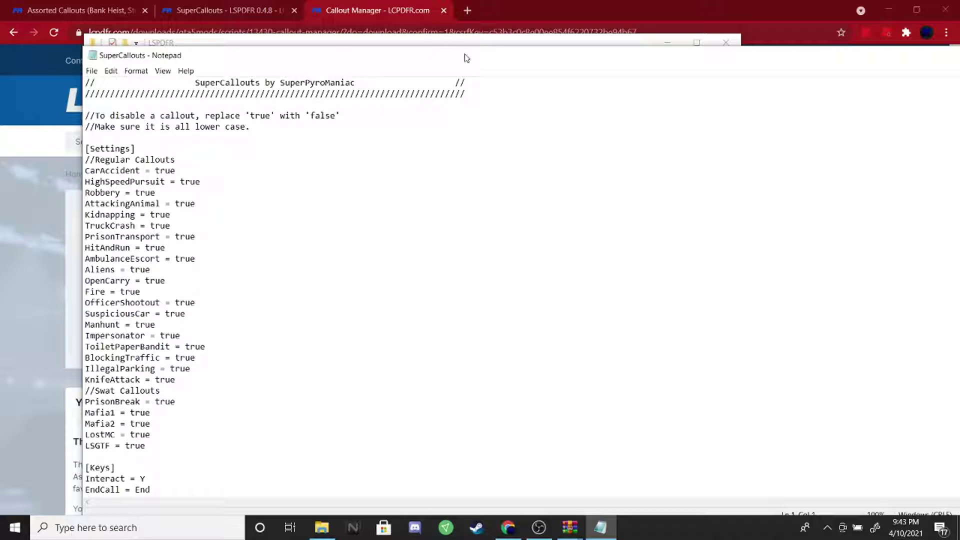
left_click_drag(466, 58, 265, 60)
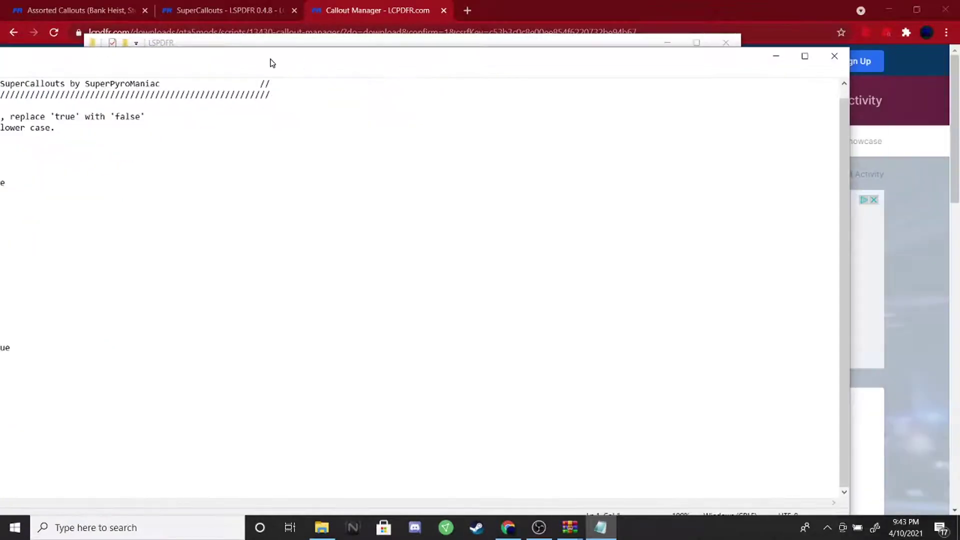
left_click(826, 56)
mouse_move(536, 54)
left_mouse_down()
mouse_move(437, 42)
mouse_move(546, 64)
left_mouse_up()
Show the Grand Theft Auto V folder and open the CalloutManager zip in WinRAR.
left_click(153, 197)
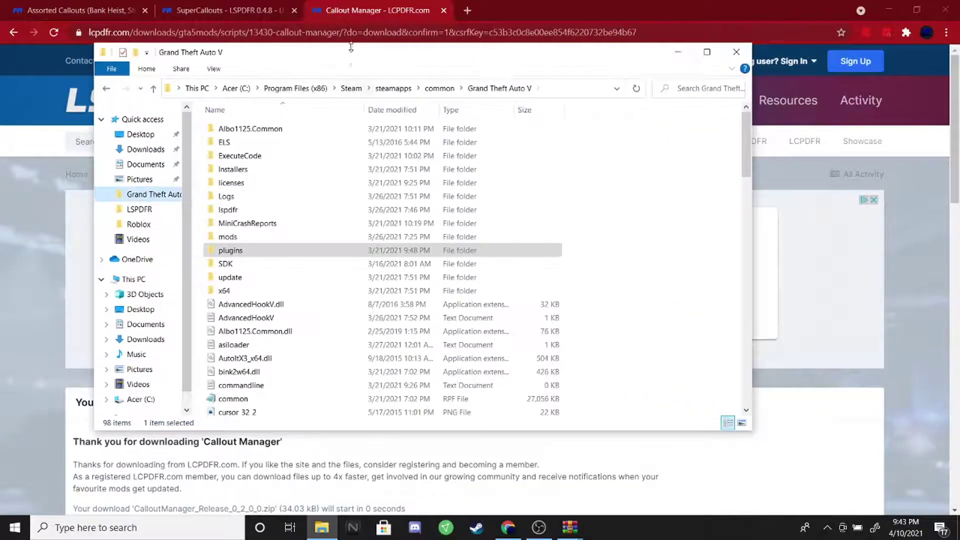
left_click_drag(350, 48, 267, 36)
mouse_move(578, 538)
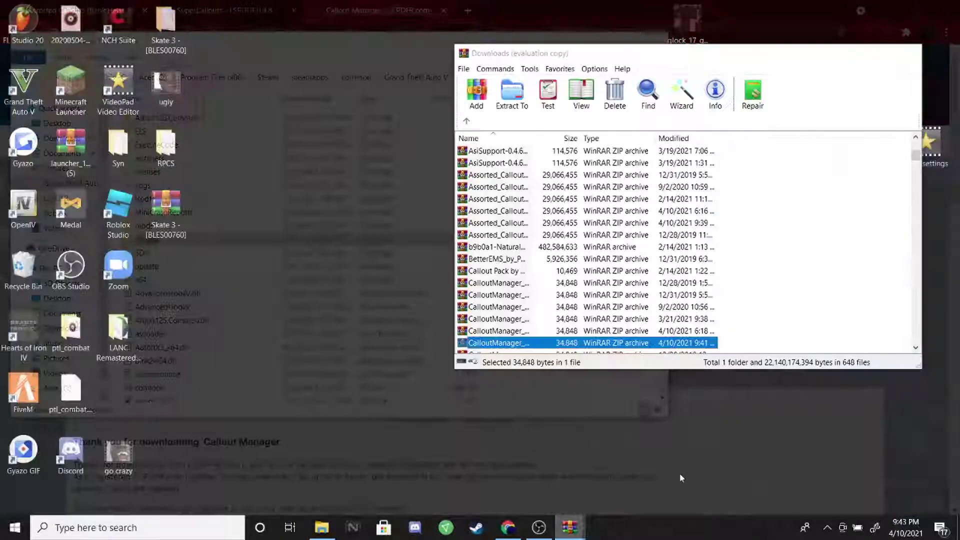
left_click(682, 475)
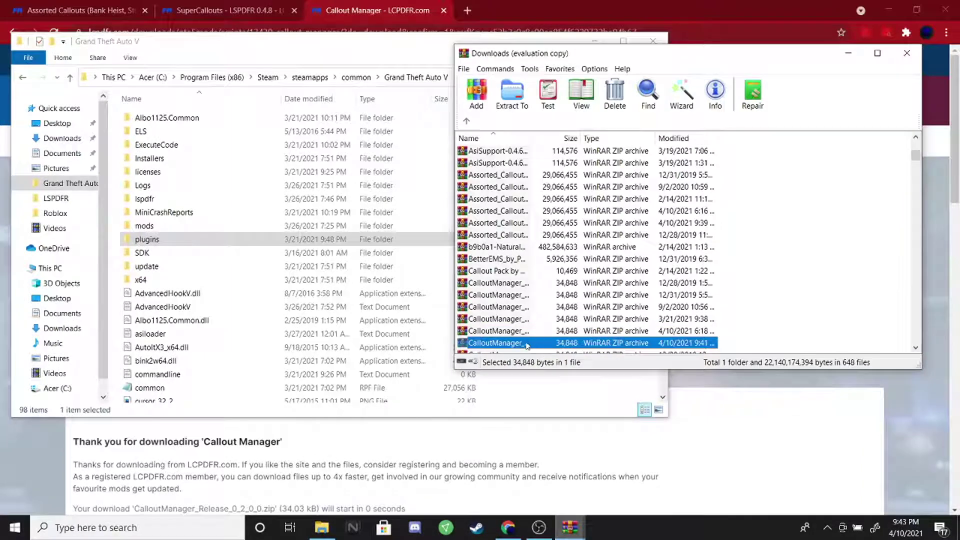
double_click(541, 341)
Copy CalloutManager's Plugins folder and readme.txt into the game folder, close WinRAR, and open plugins\LSPDFR.
mouse_move(618, 46)
left_mouse_down()
mouse_move(787, 33)
mouse_move(815, 38)
mouse_move(806, 51)
left_mouse_up()
left_click(742, 324)
mouse_move(814, 215)
left_mouse_down()
mouse_move(788, 175)
mouse_move(795, 160)
mouse_move(590, 192)
mouse_move(596, 133)
mouse_move(804, 206)
left_mouse_up()
left_click_drag(899, 52, 716, 55)
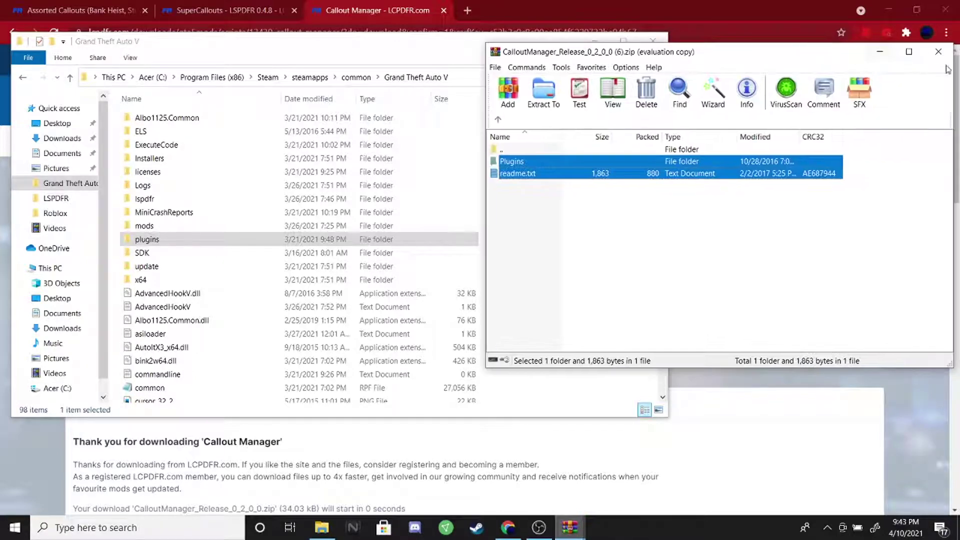
left_click(939, 52)
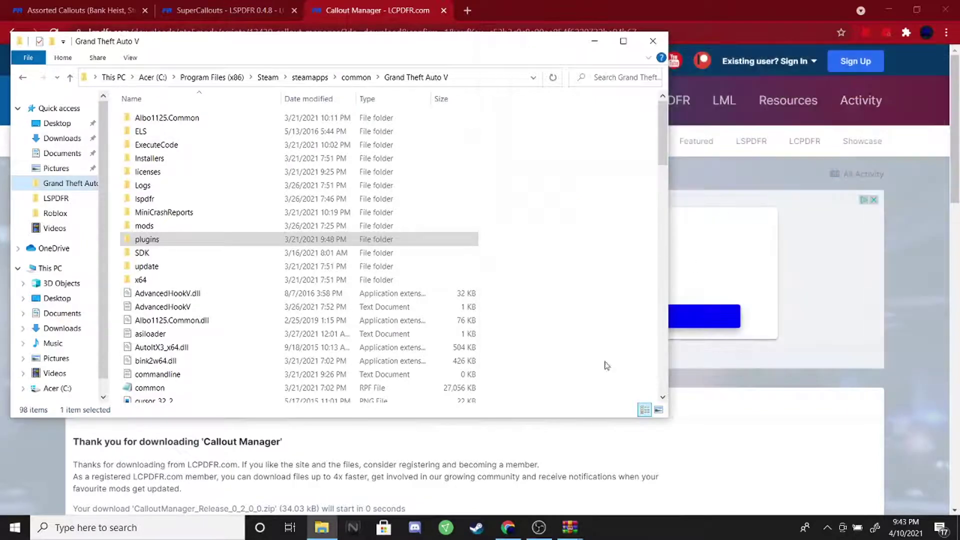
double_click(180, 241)
double_click(183, 132)
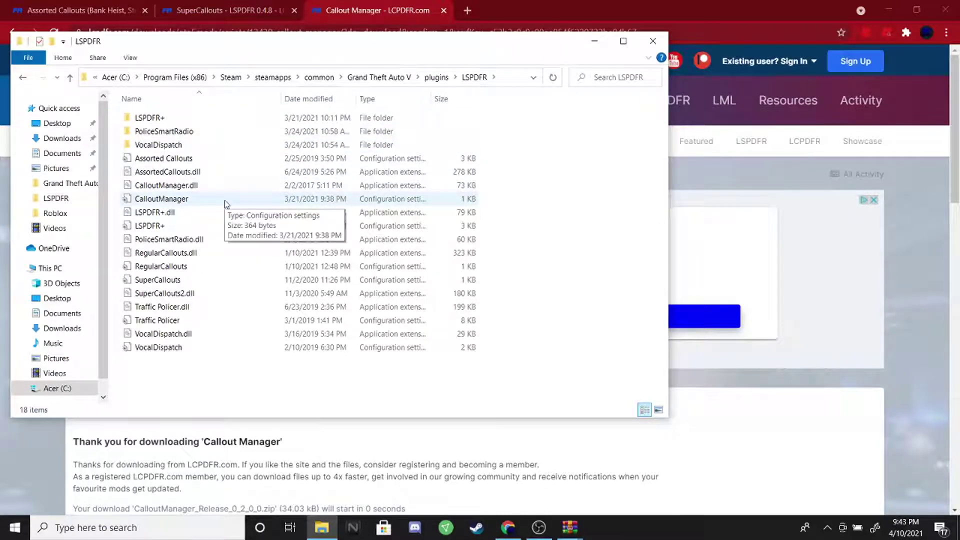
Open the CalloutManager settings in Notepad and check MenuToggleKey is F10.
double_click(399, 199)
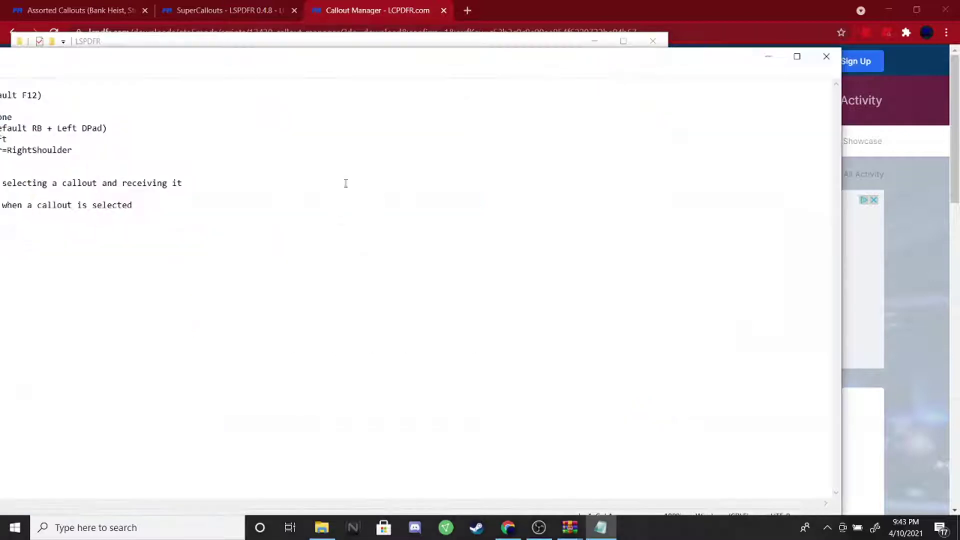
left_click_drag(410, 78, 552, 61)
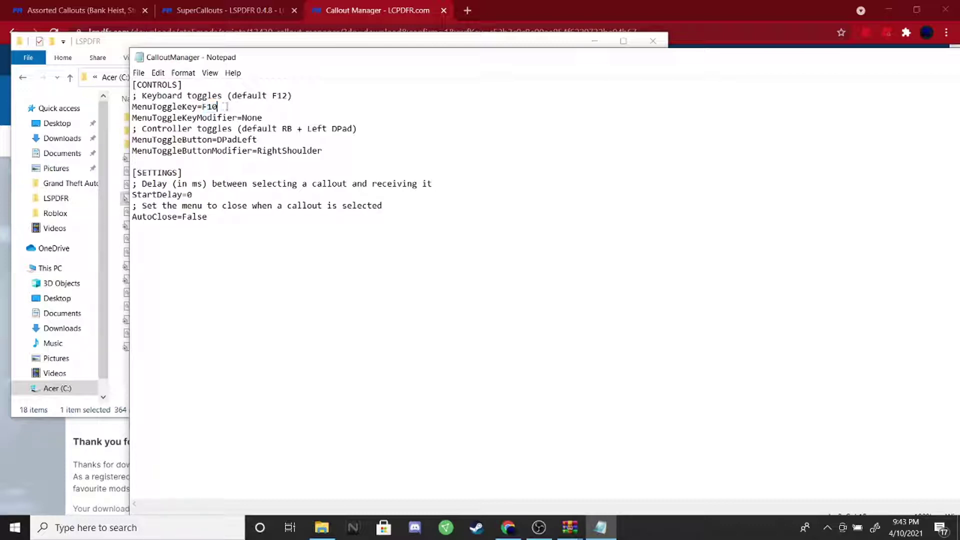
left_click_drag(226, 107, 203, 107)
left_click(234, 117)
left_click_drag(230, 108, 202, 107)
left_click(308, 161)
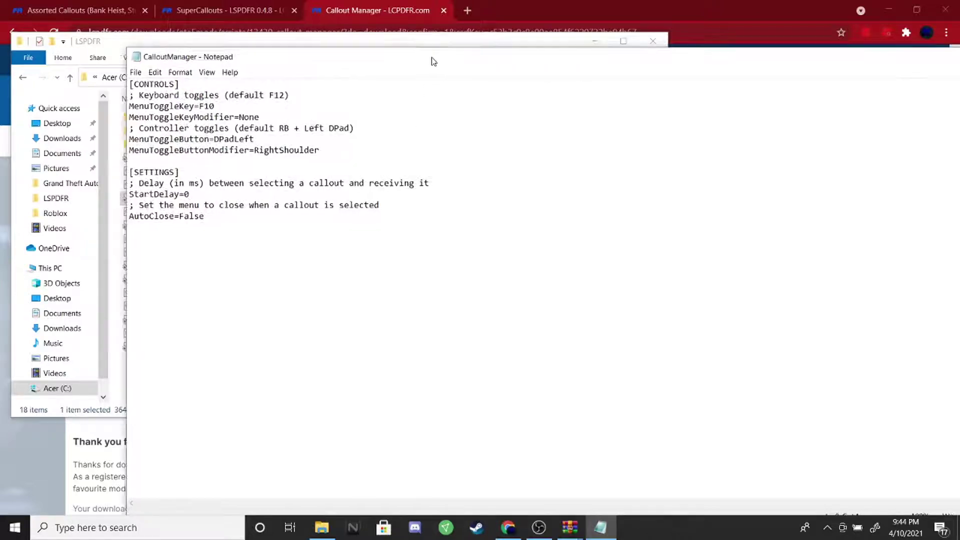
left_click_drag(431, 60, 122, 63)
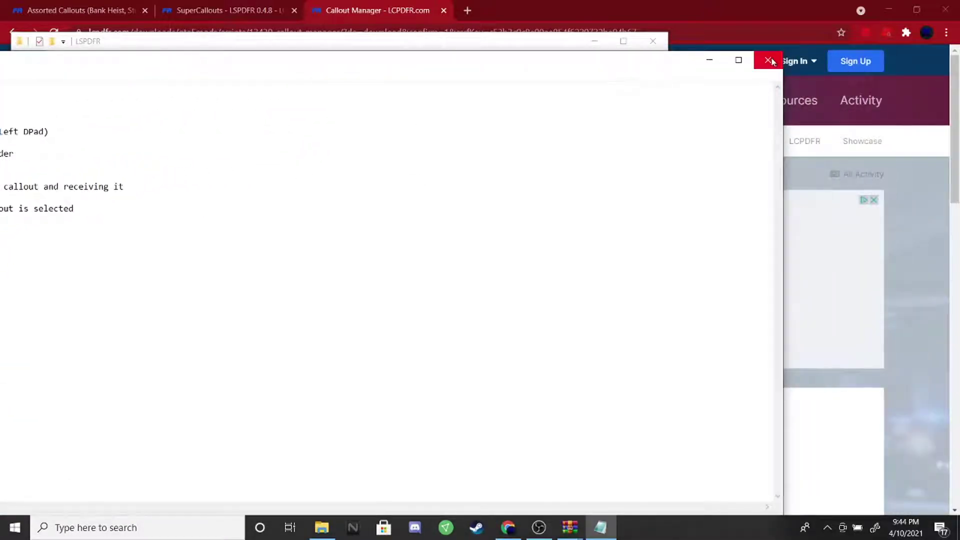
Close the CalloutManager settings file and the LSPDFR folder window.
left_click(769, 61)
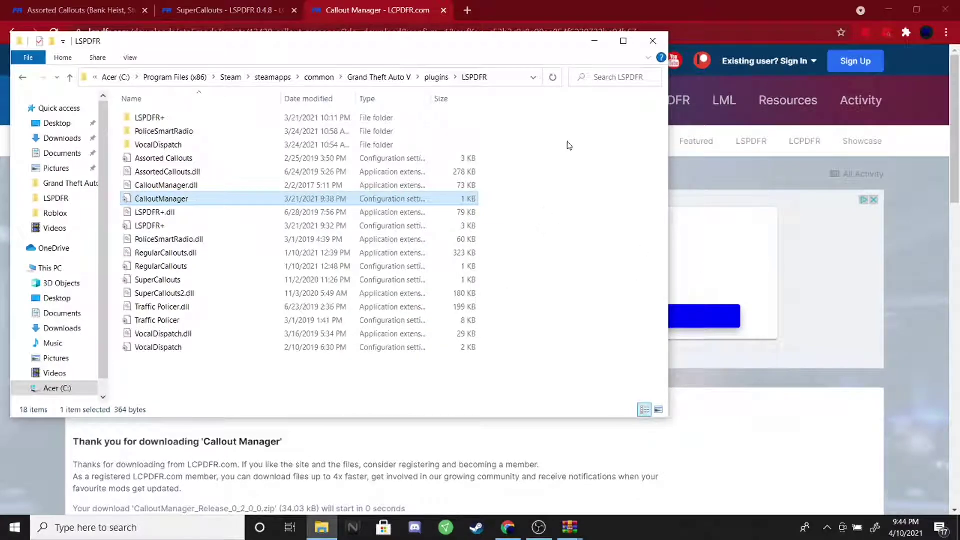
left_click_drag(547, 43, 542, 108)
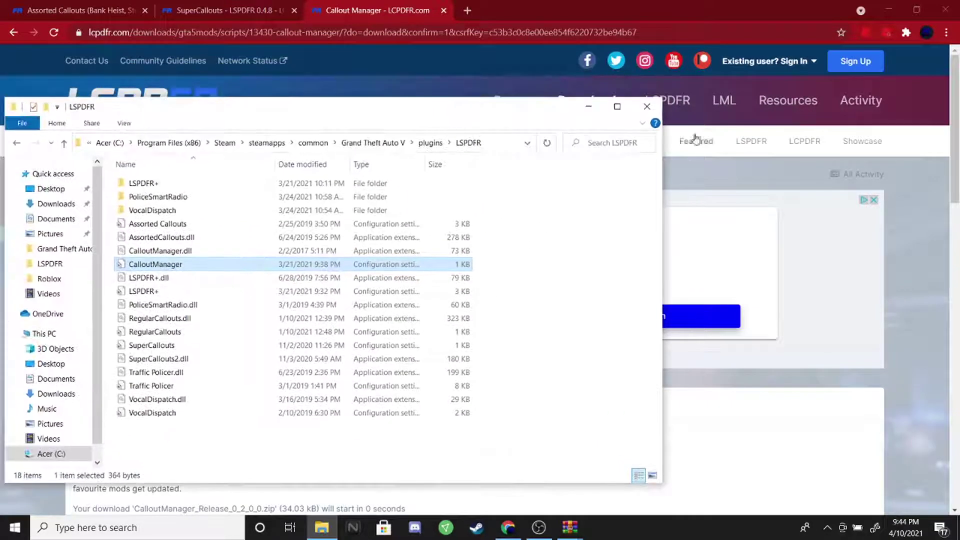
left_click(647, 106)
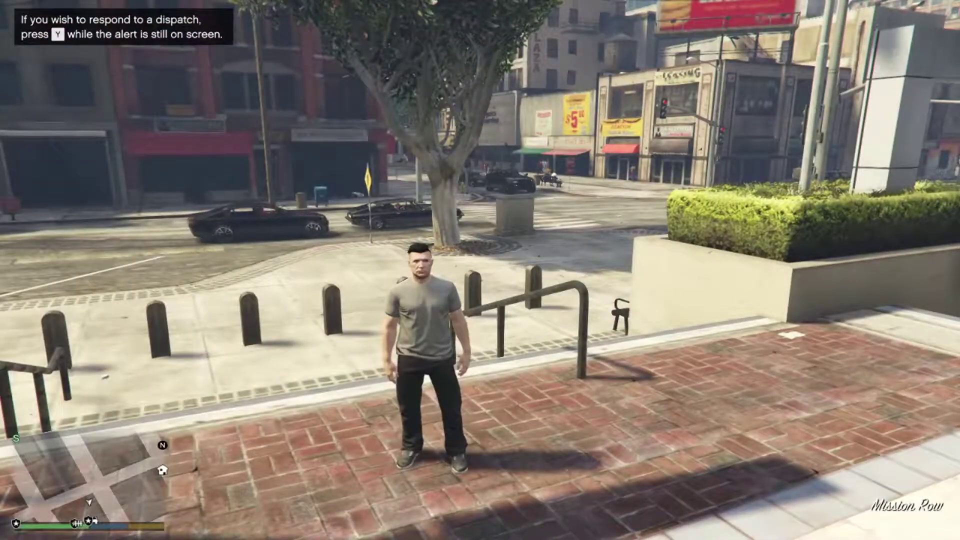
Walk the character across the plaza and bring up the Callout Manager main menu.
key("w")
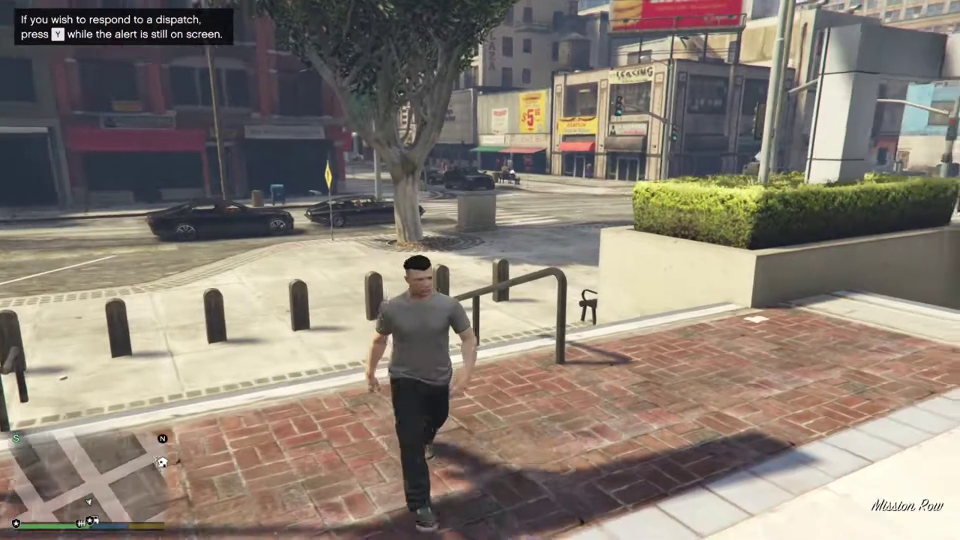
key("w")
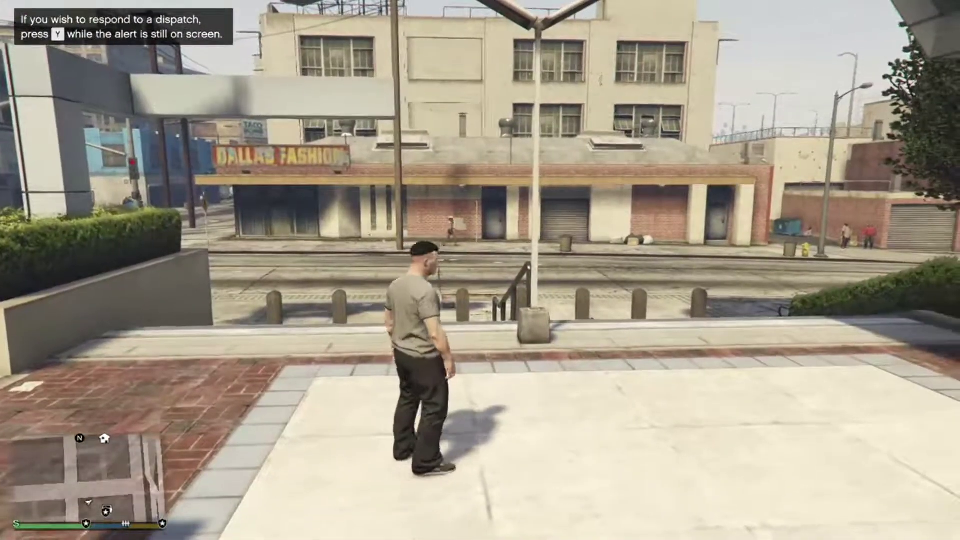
key("s")
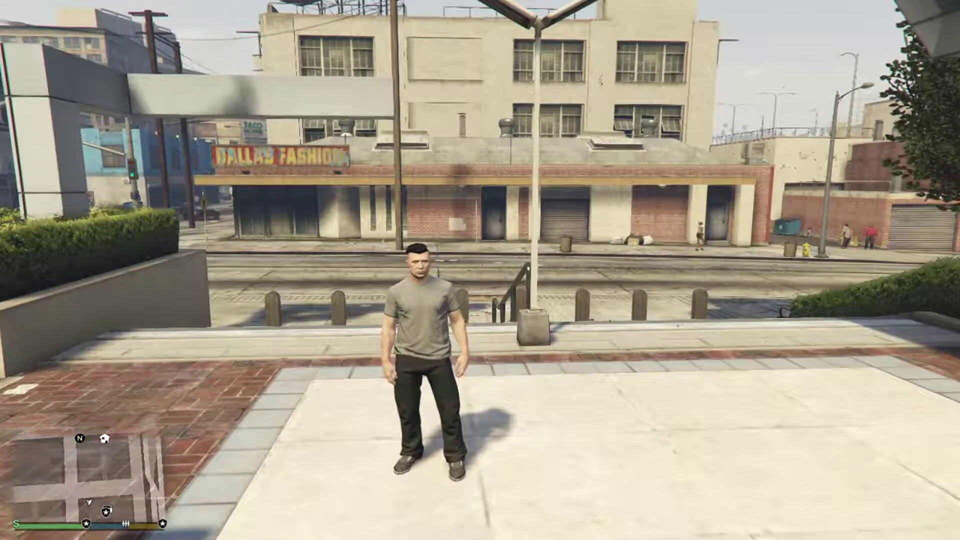
key("1")
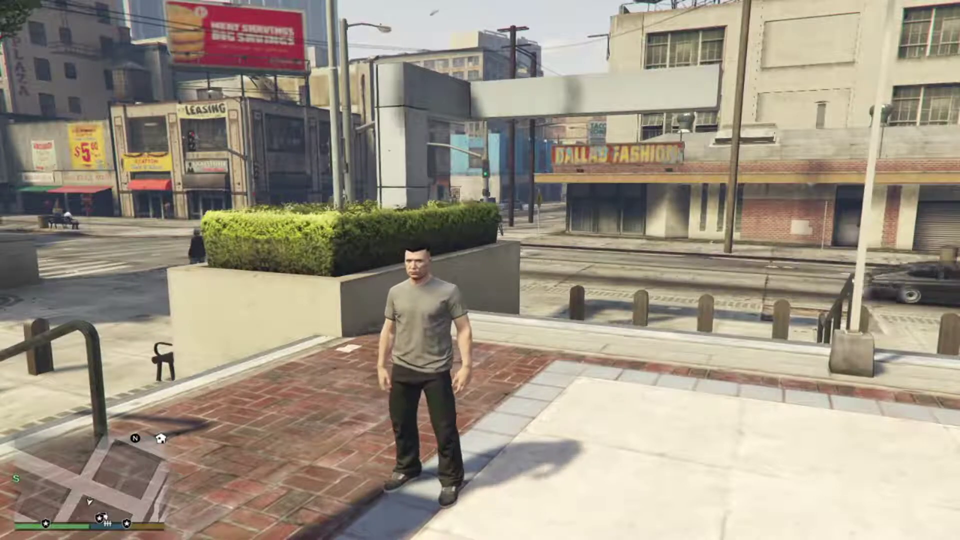
key("F7")
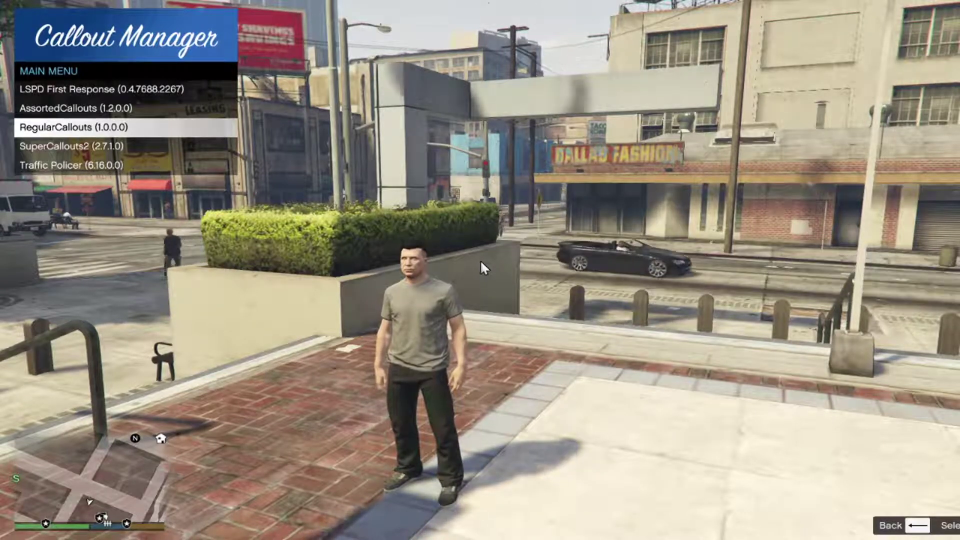
Review LSPD First Response, AssortedCallouts, RegularCallouts, SuperCallouts2 and Traffic Policer, then open AssortedCallouts' 13 callouts.
key("Up")
key("Up")
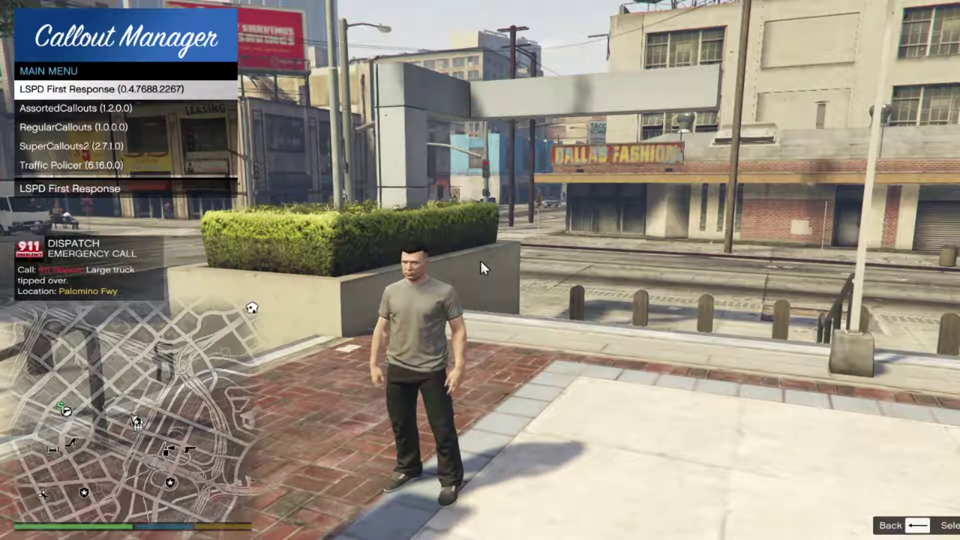
key("Down")
key("Down")
key("Down")
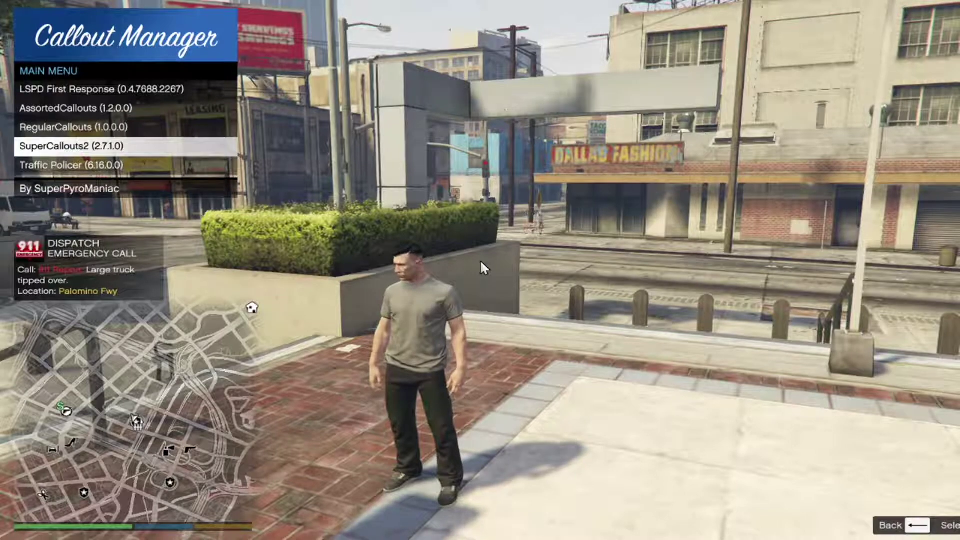
key("Up")
key("Down")
key("Down")
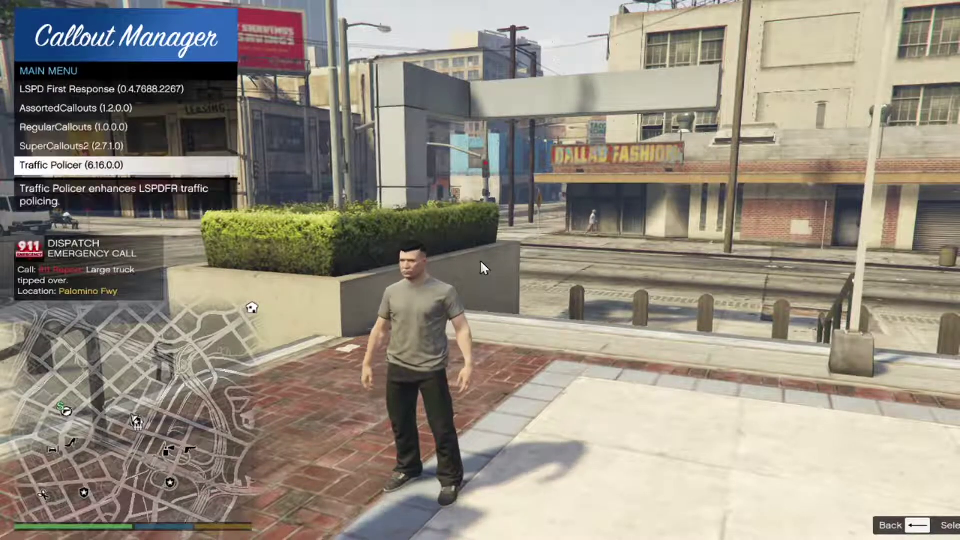
key("Up")
key("Up")
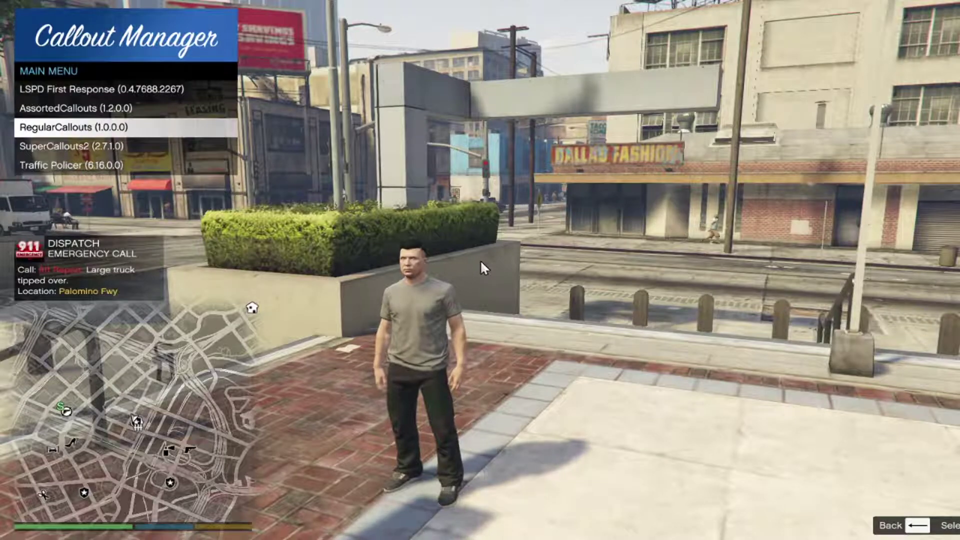
key("Down")
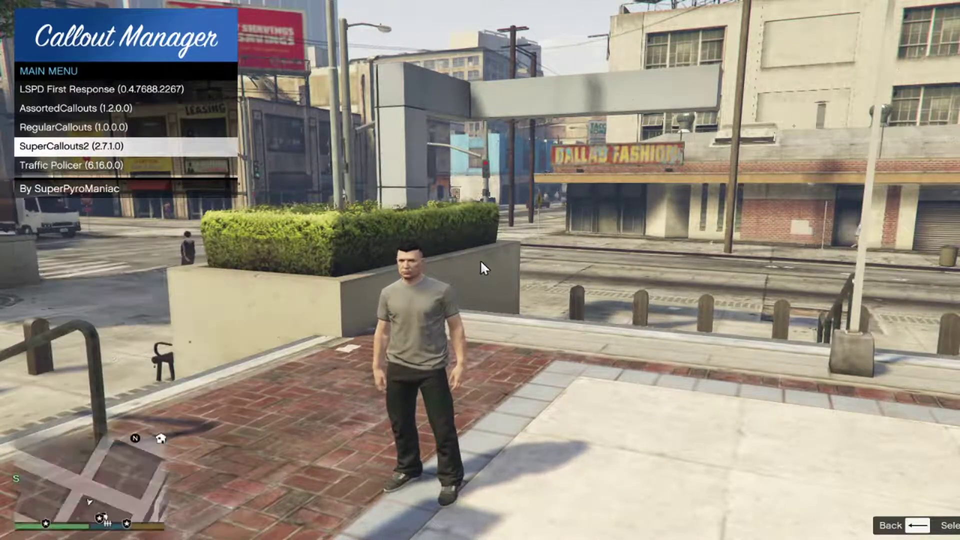
key("Up")
key("Down")
key("Down")
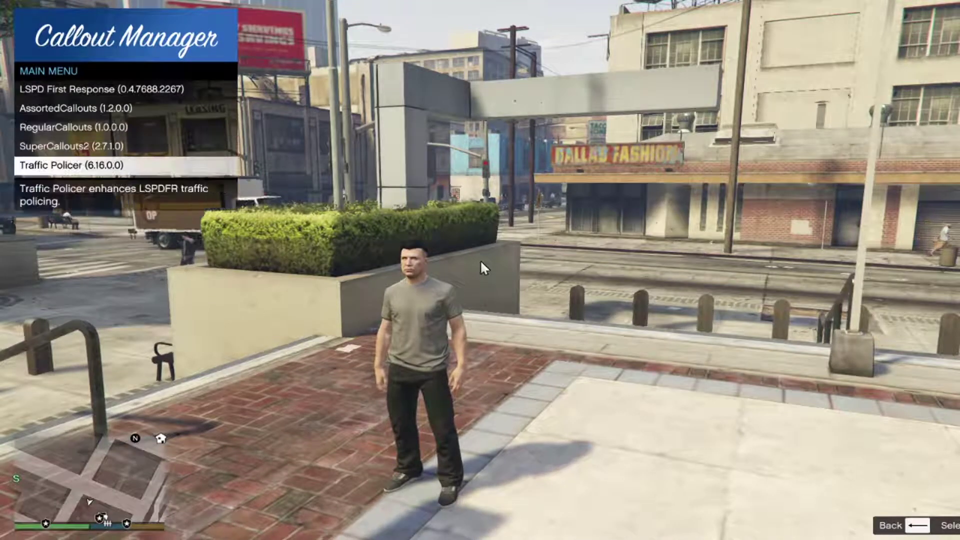
key("Up")
key("Up")
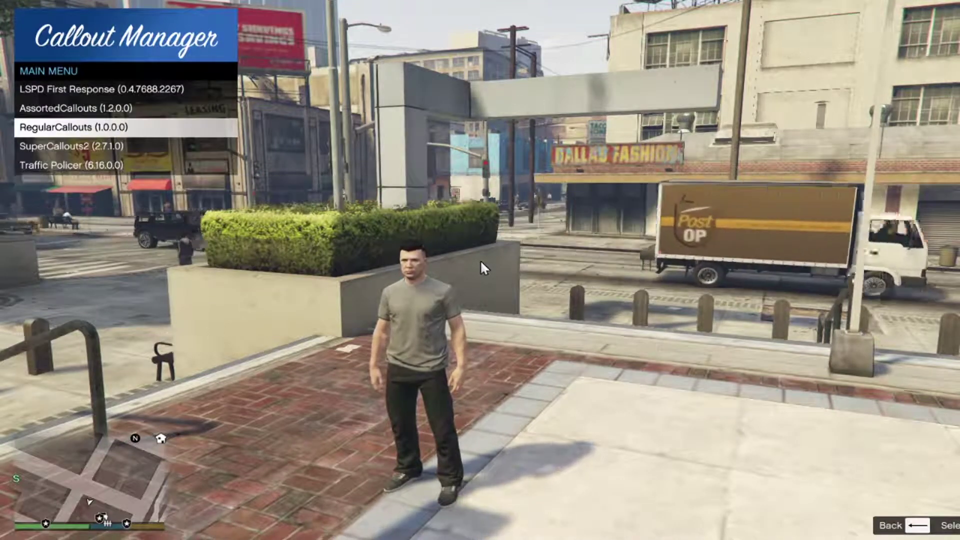
key("Up")
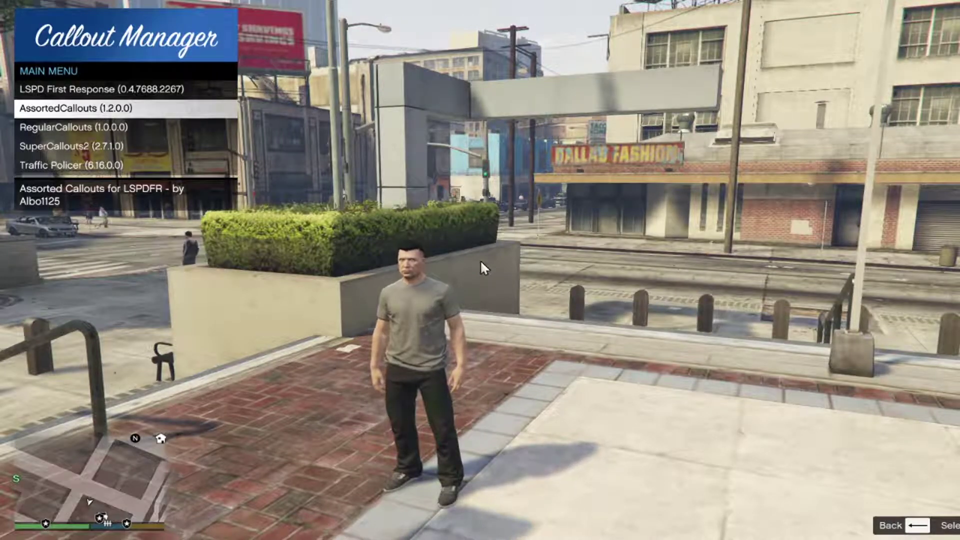
key("Return")
Select the Shoplifting callout and try to start it.
key("Up")
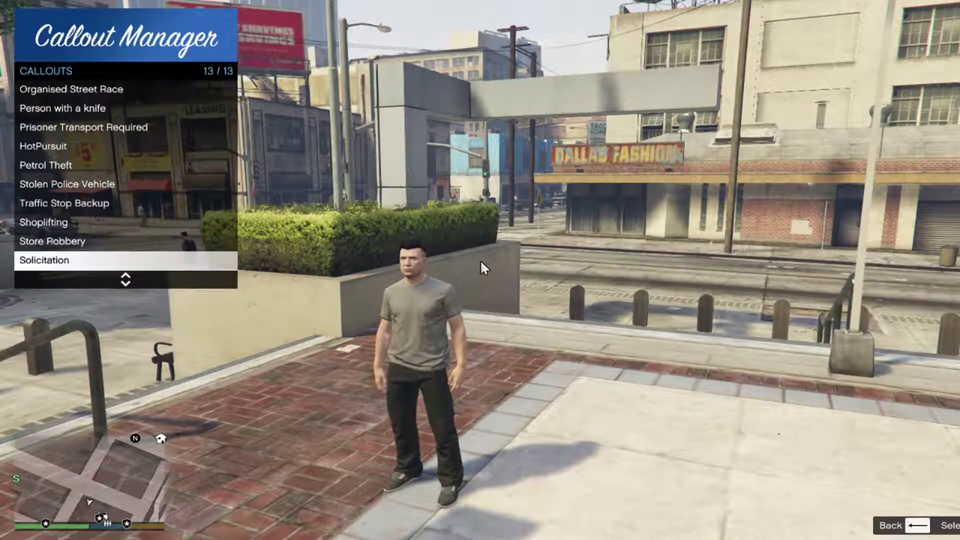
key("Up")
key("Up")
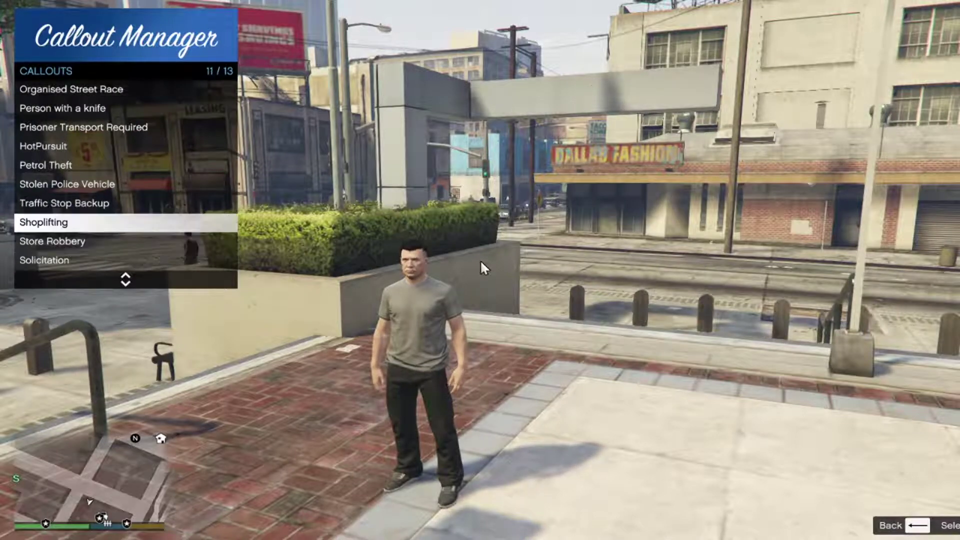
key("Up")
key("Up")
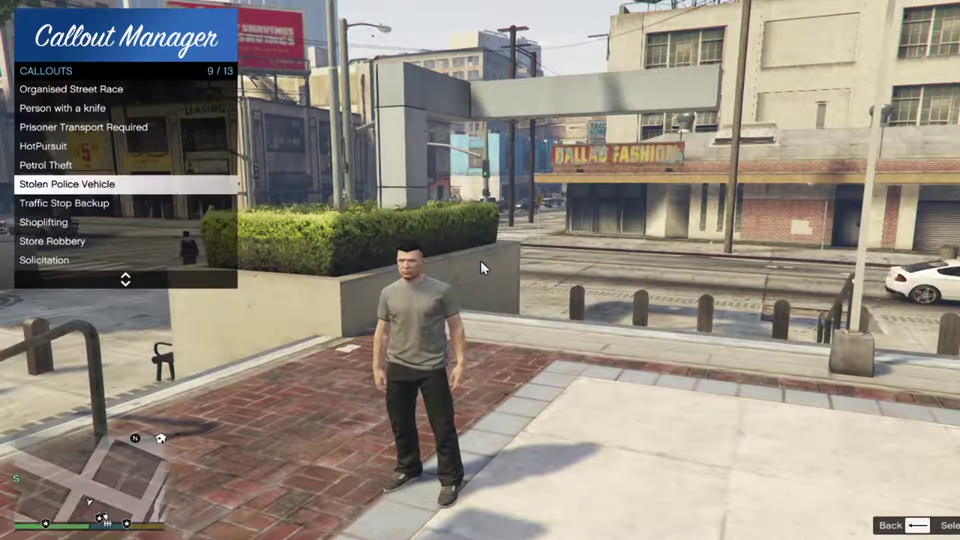
key("Up")
key("Up")
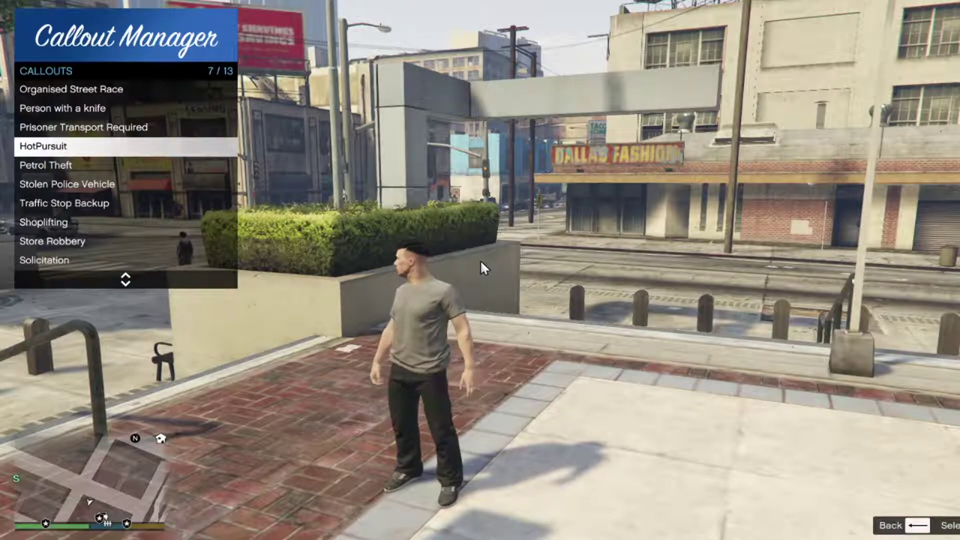
key("Down")
key("Down")
key("Down")
key("Down")
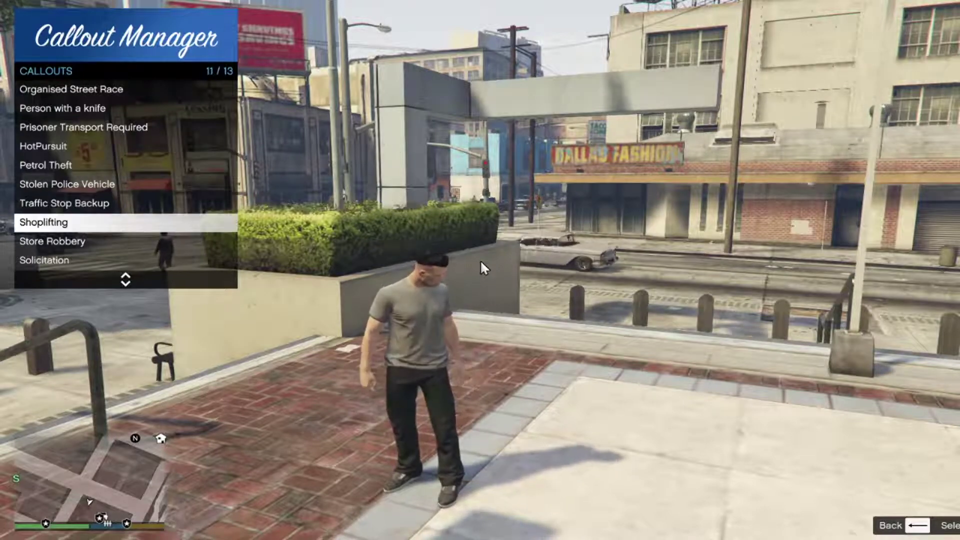
key("Return")
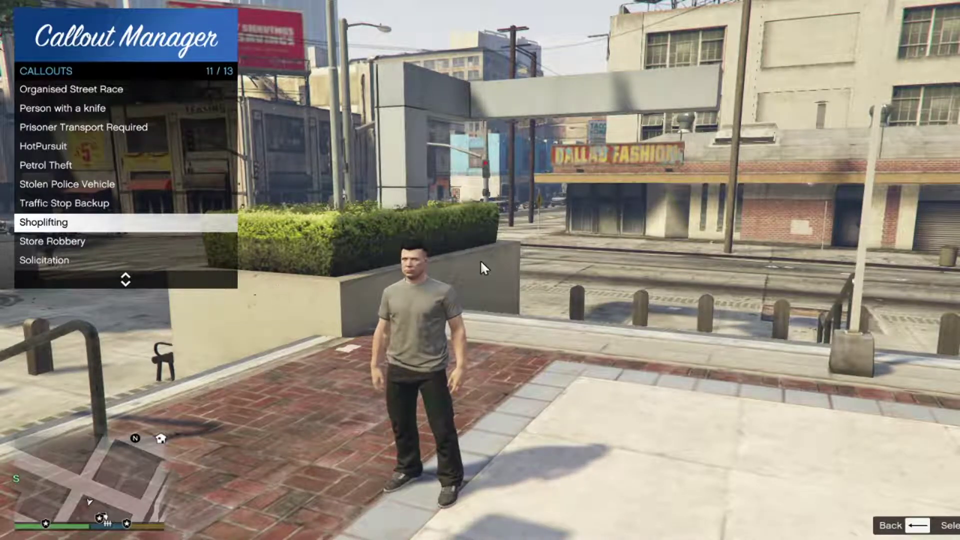
Close the Callout Manager after the failed Shoplifting start.
key("Up")
key("Down")
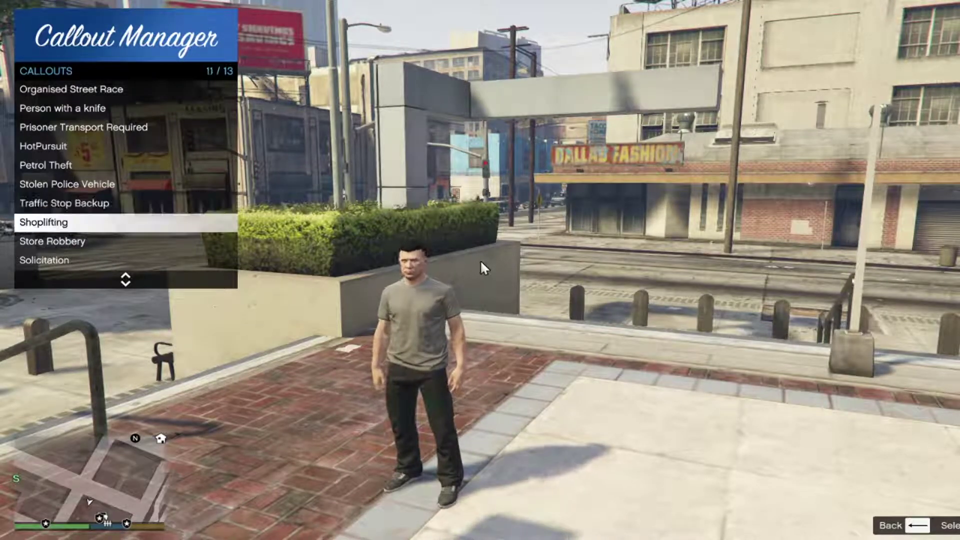
key("BackSpace")
key("BackSpace")
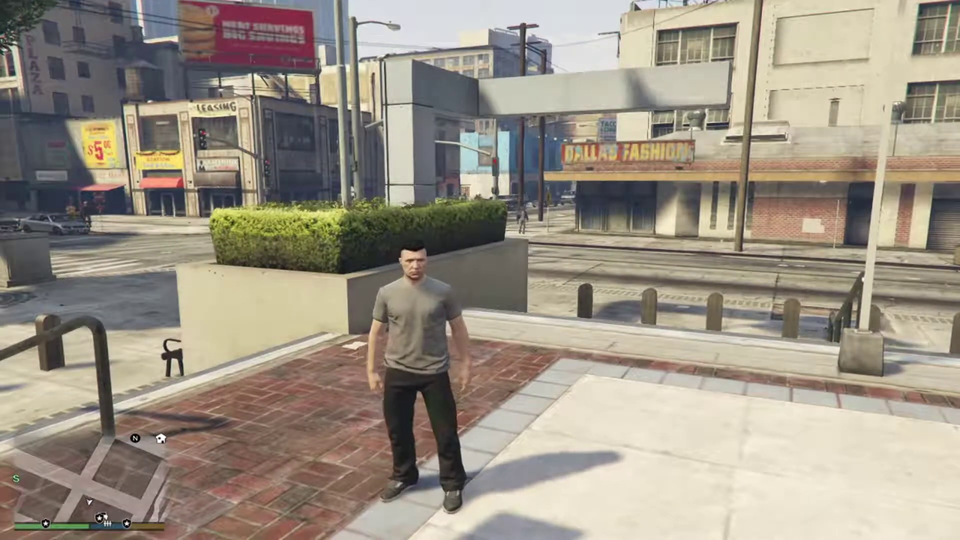
Run 'StartCallout HotPursuit' in the RAGE Plugin Hook console to raise the stolen-vehicle call.
key("F4")
type("star")
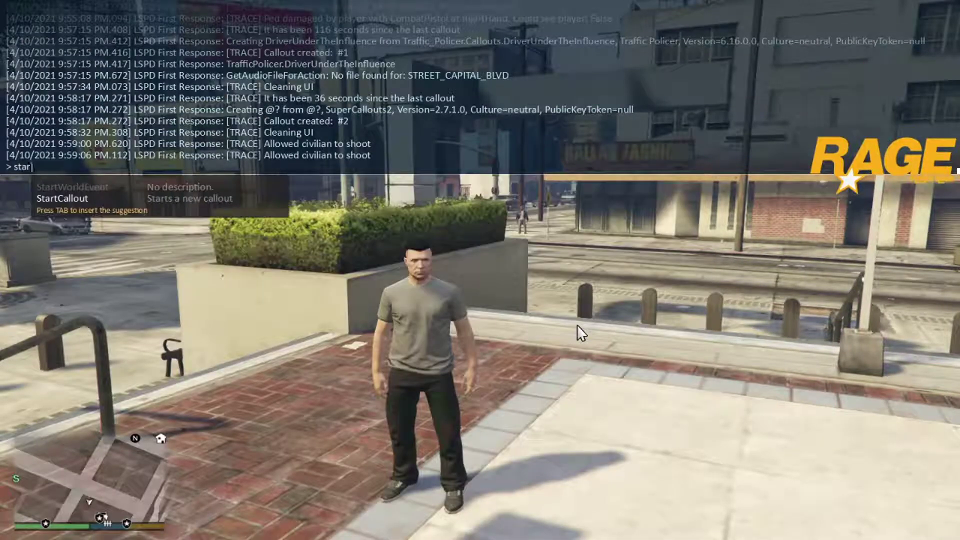
key("Tab")
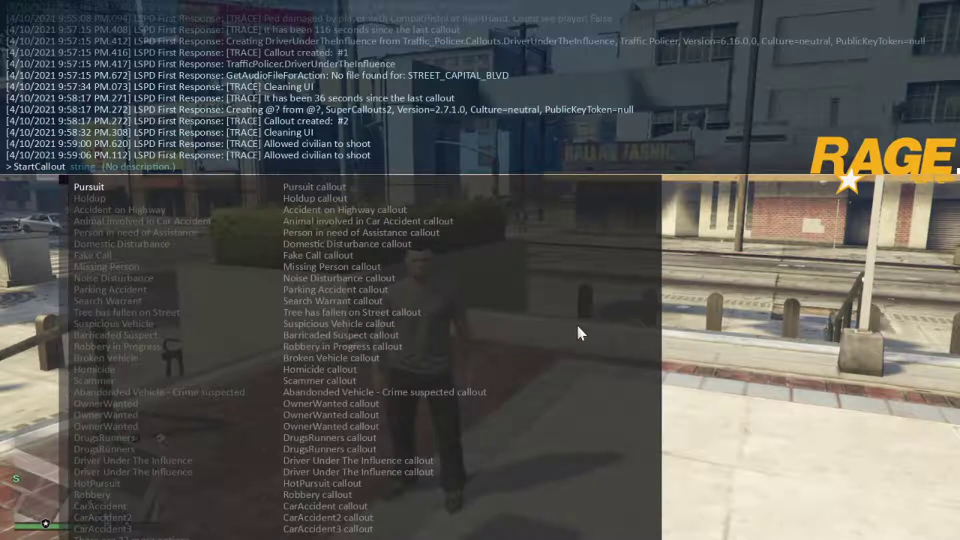
type("shoft")
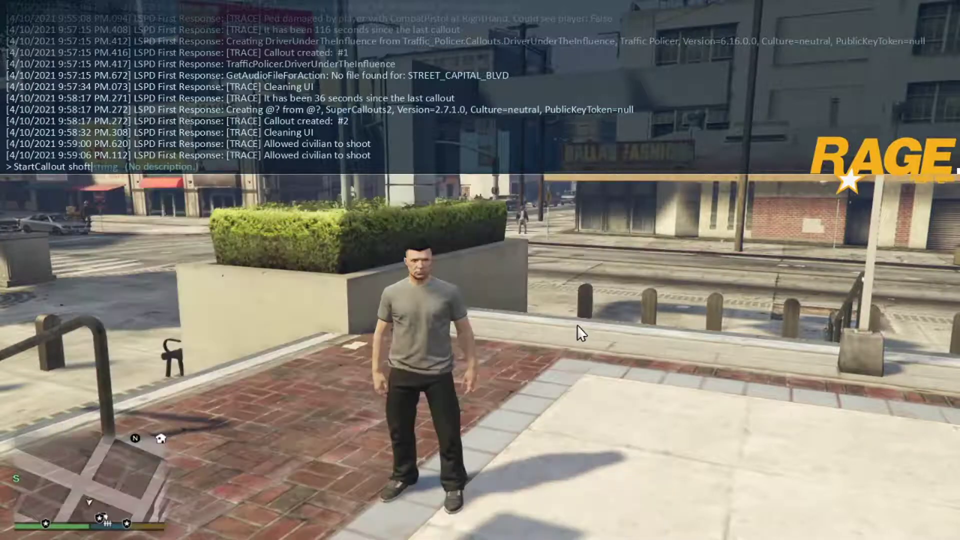
key("BackSpace")
key("BackSpace")
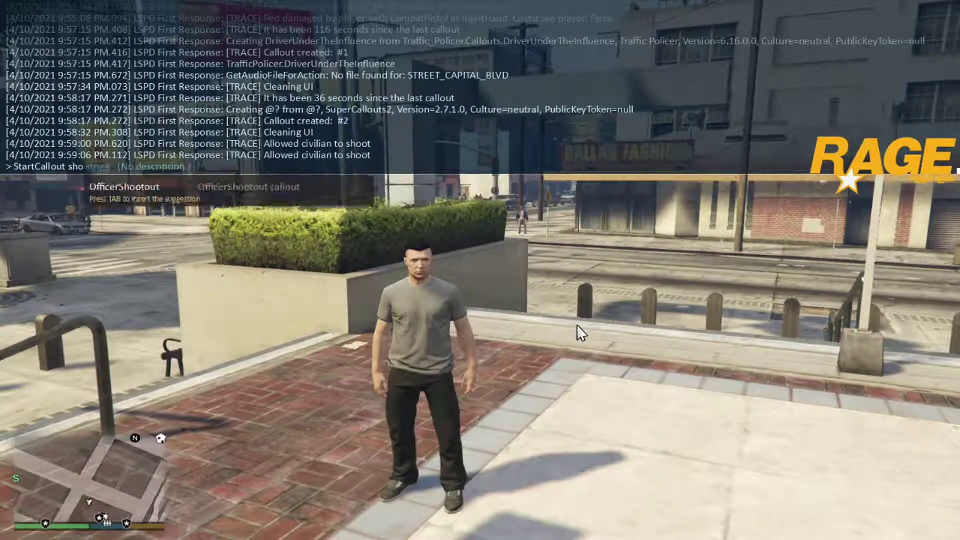
type("plifting")
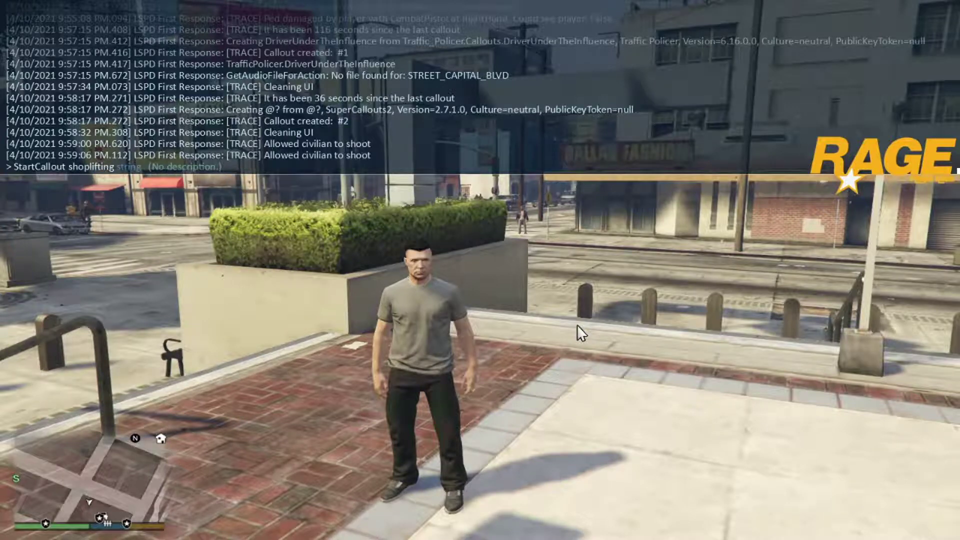
key("BackSpace")
key("BackSpace")
key("BackSpace")
key("BackSpace")
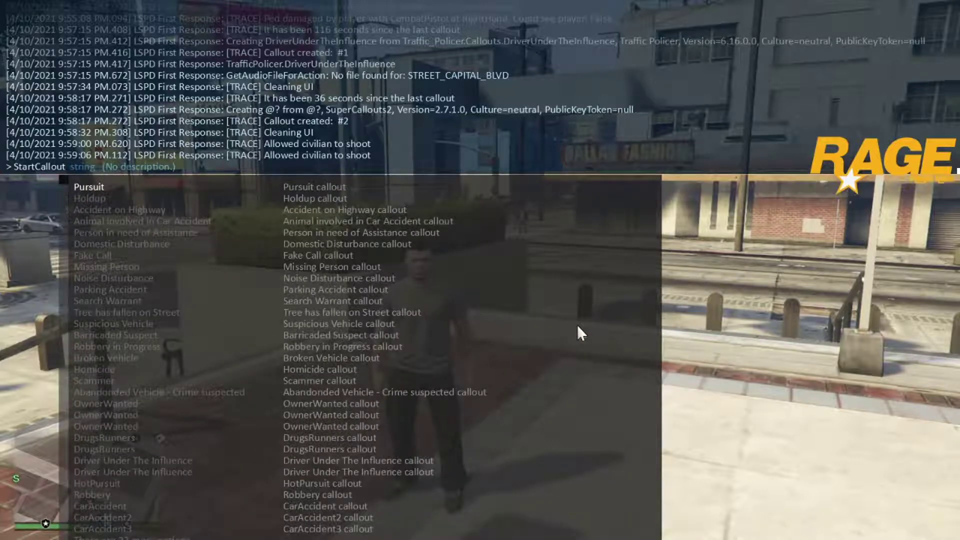
type("HotPursuit")
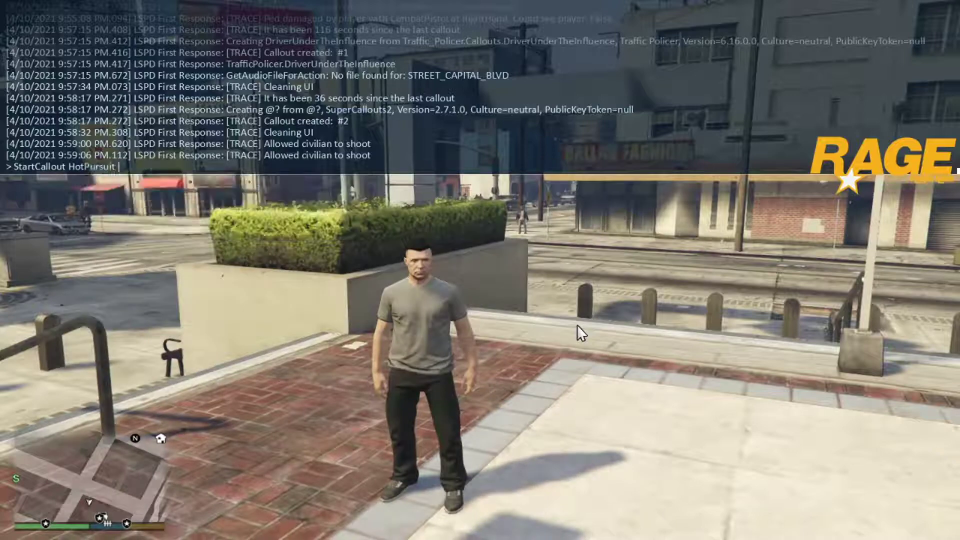
key("Return")
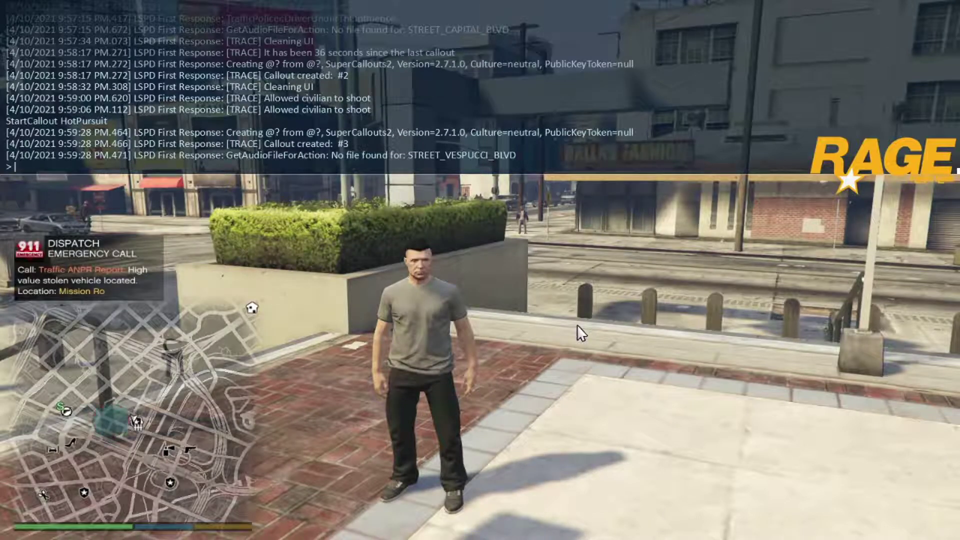
Close the console and walk the character around the plaza with the dispatch call showing.
key("F4")
key("w")
key("F4")
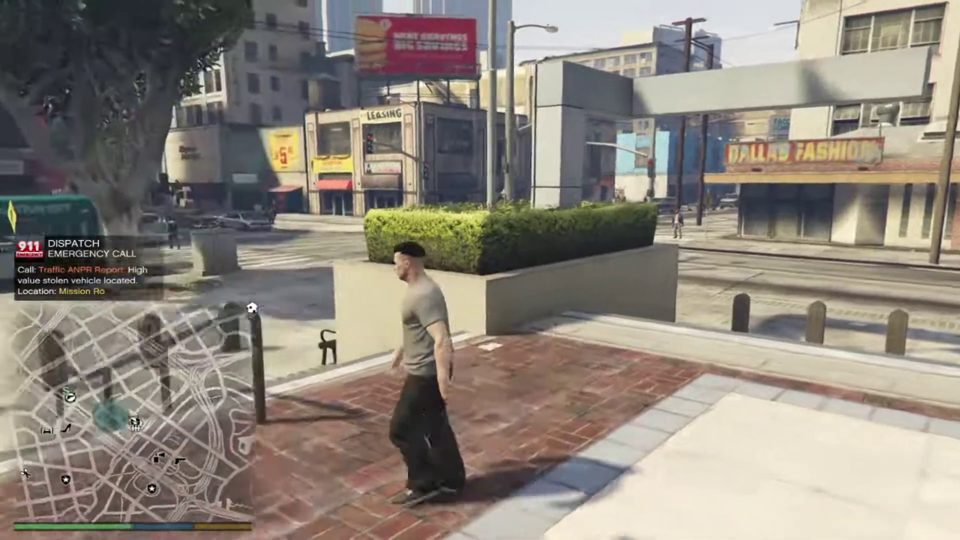
key("s")
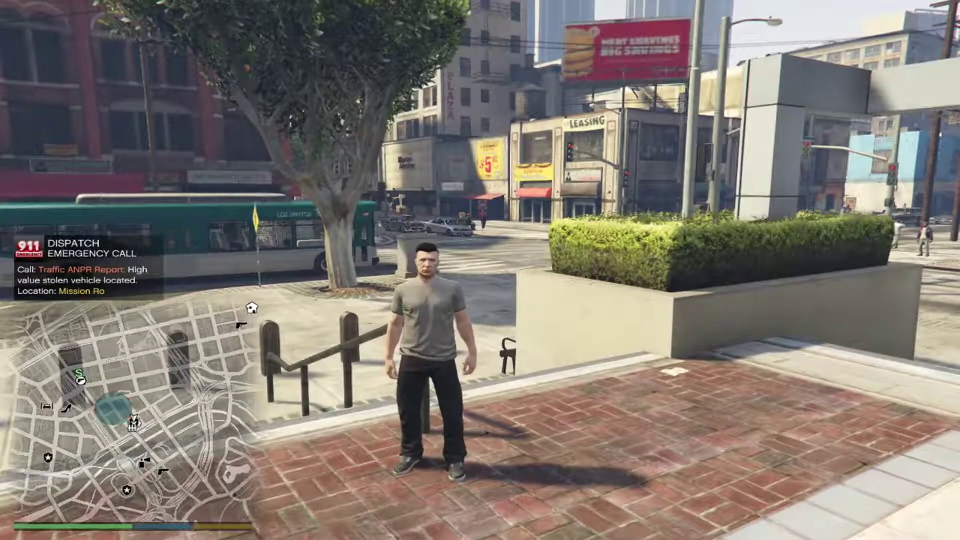
key("d")
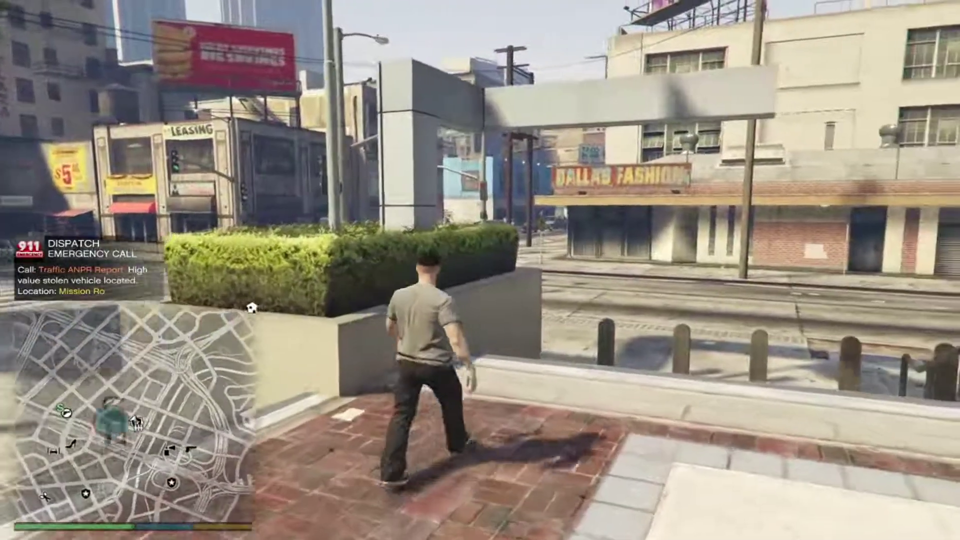